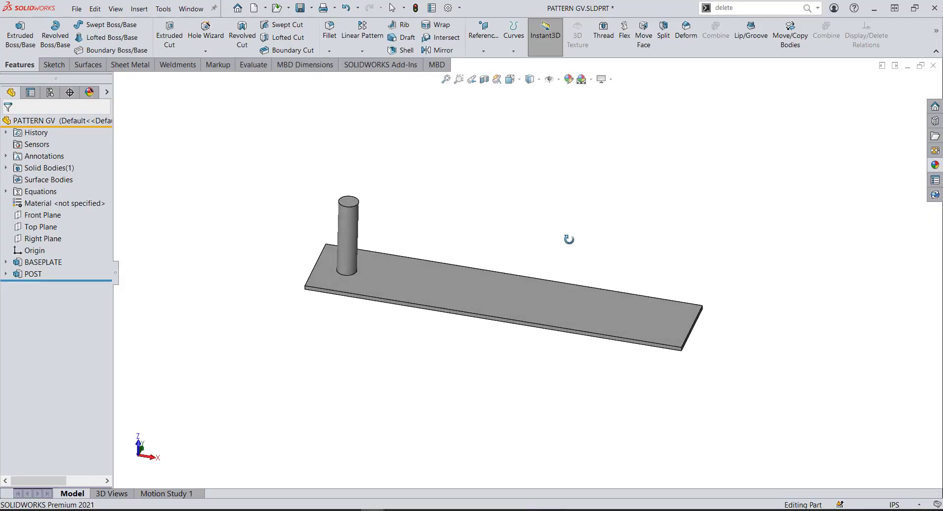
Orbit the baseplate part and launch the Linear Pattern feature
mouse_move(535, 239)
middle_down()
mouse_move(550, 237)
mouse_move(530, 246)
middle_up()
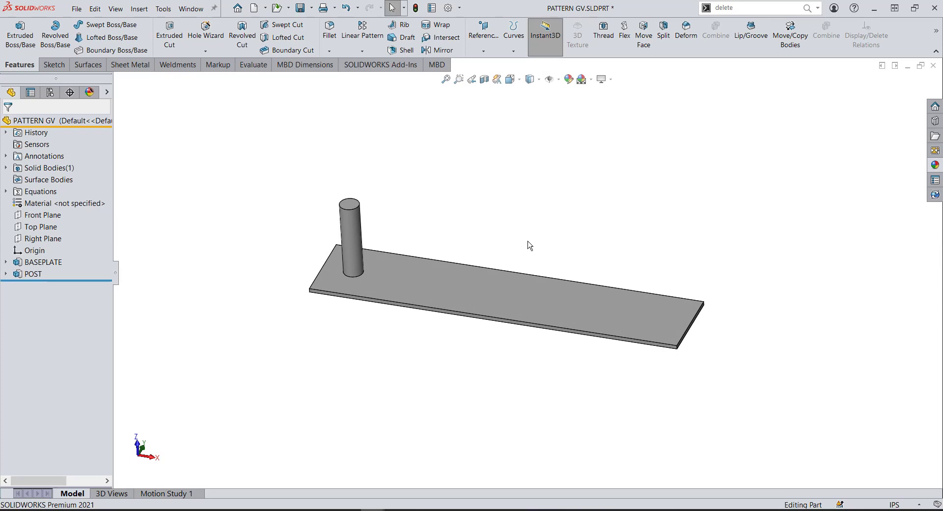
click(359, 34)
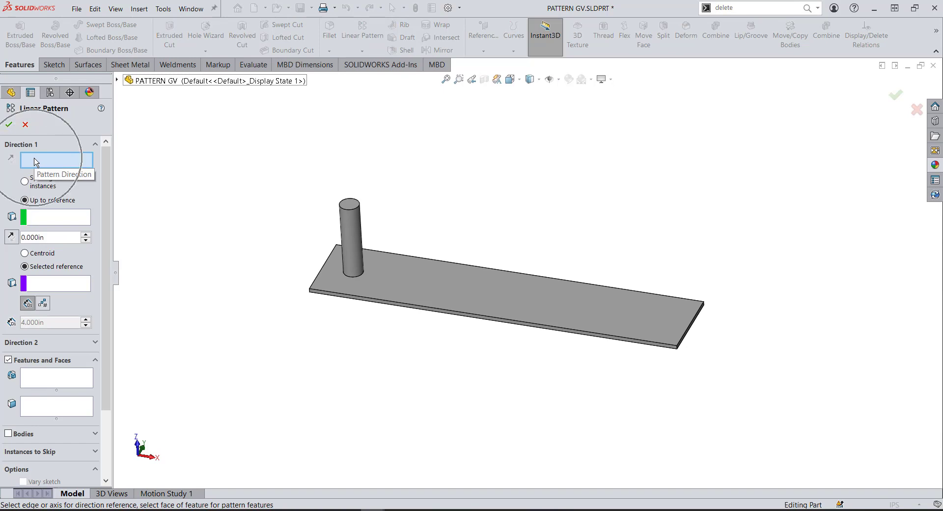
Pattern POST along the front edge using Spacing and instances: 6 instances at 4 in (LPattern7)
click(421, 306)
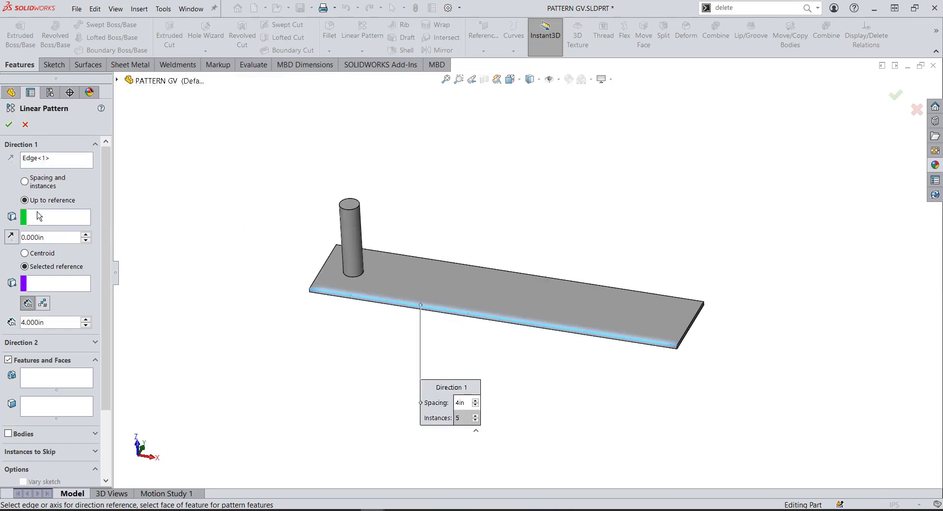
click(24, 181)
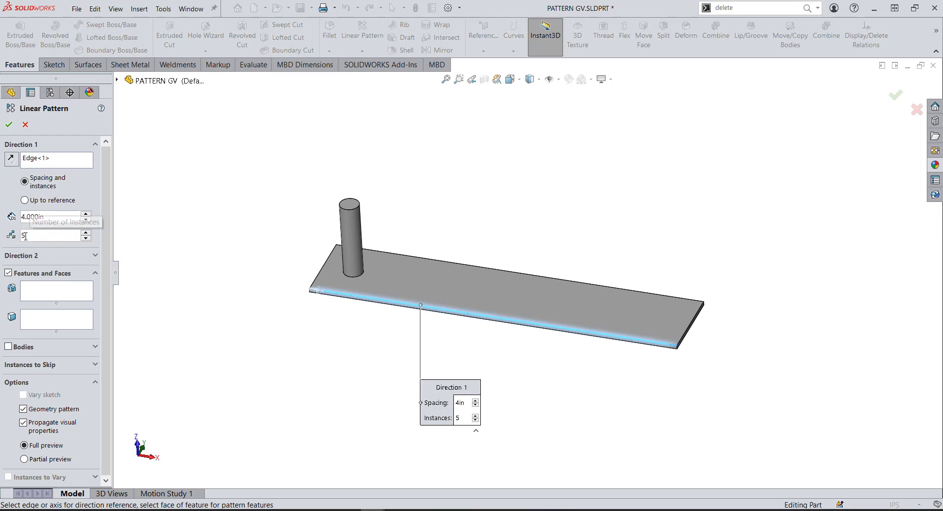
click(38, 295)
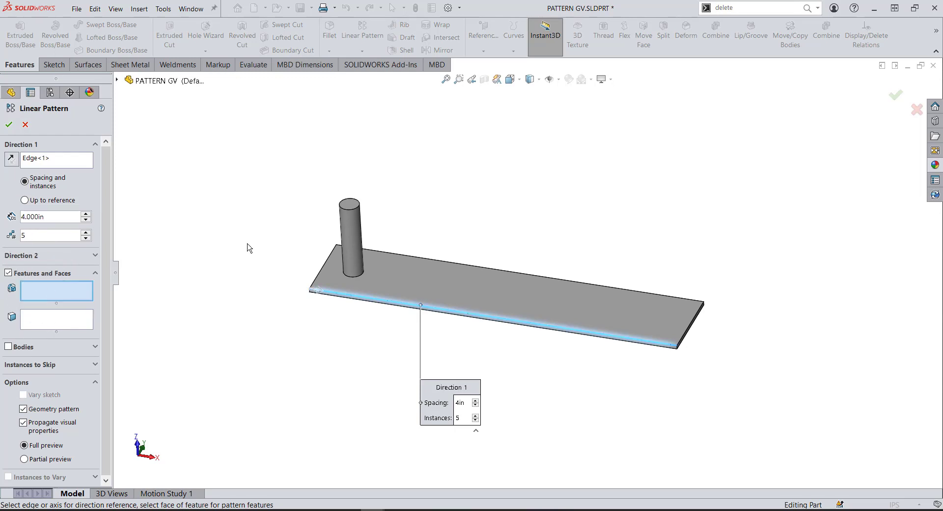
click(355, 228)
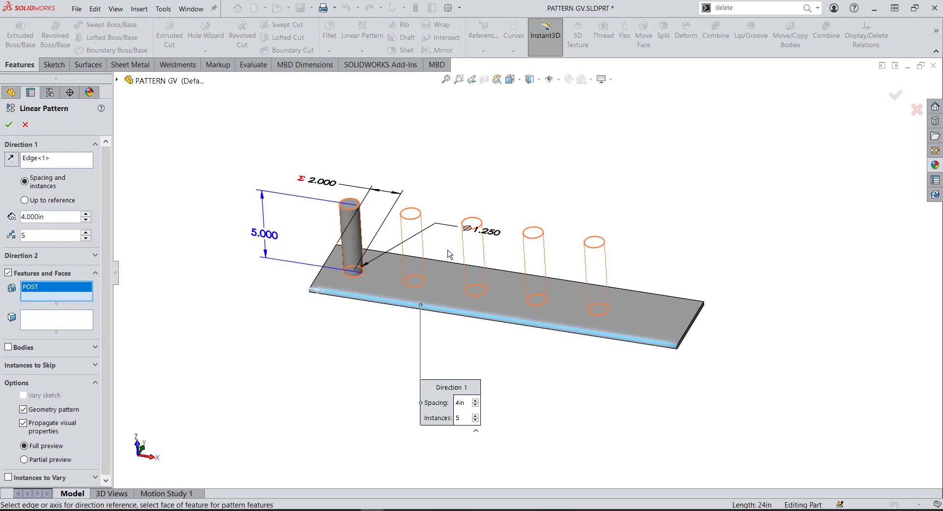
click(86, 234)
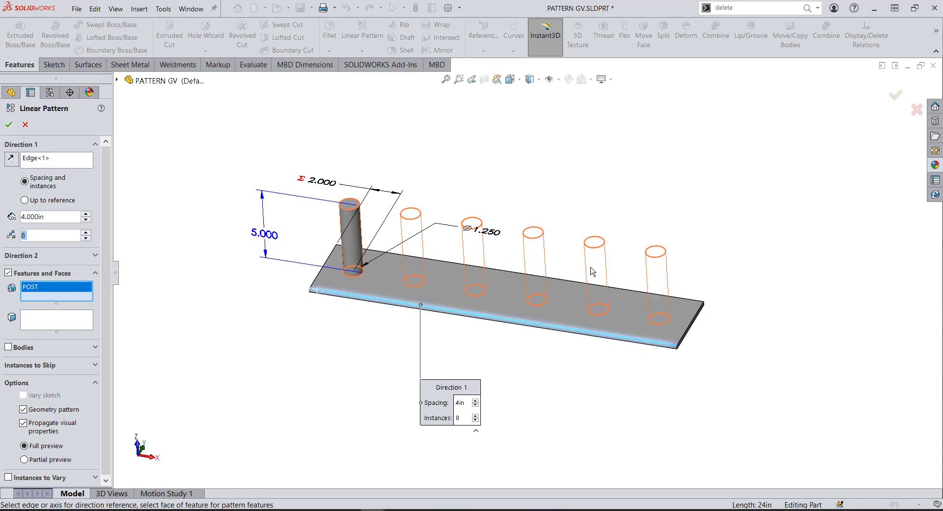
click(9, 125)
middle_drag(517, 245, 604, 349)
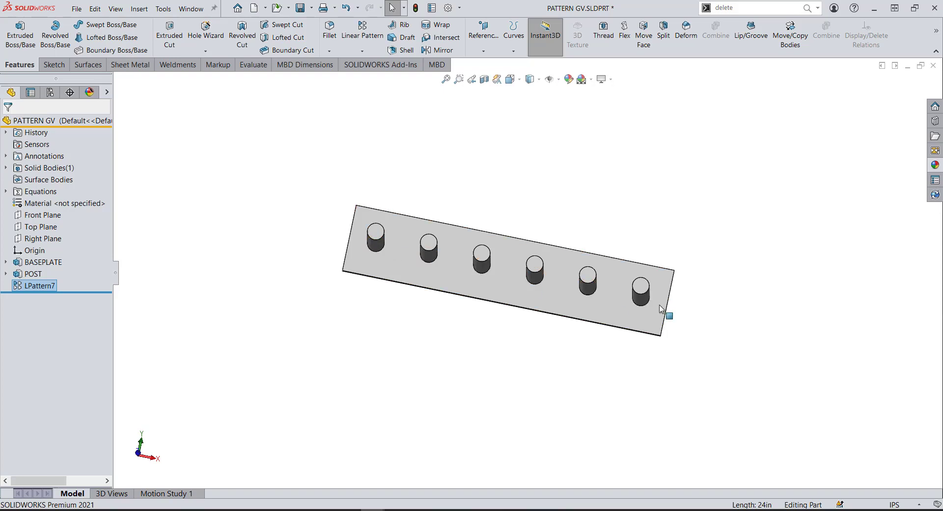
Delete LPattern7 from the FeatureManager tree, leaving only the BASEPLATE and POST features
click(639, 290)
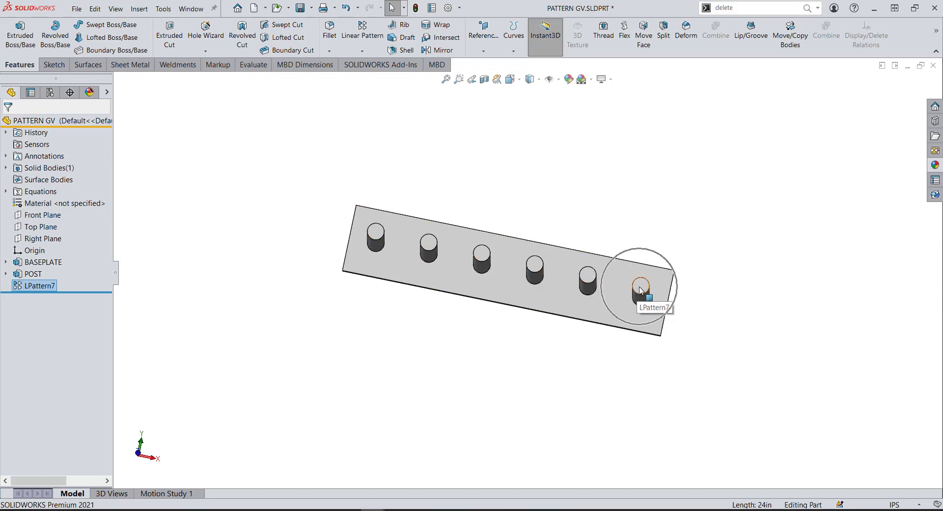
click(670, 300)
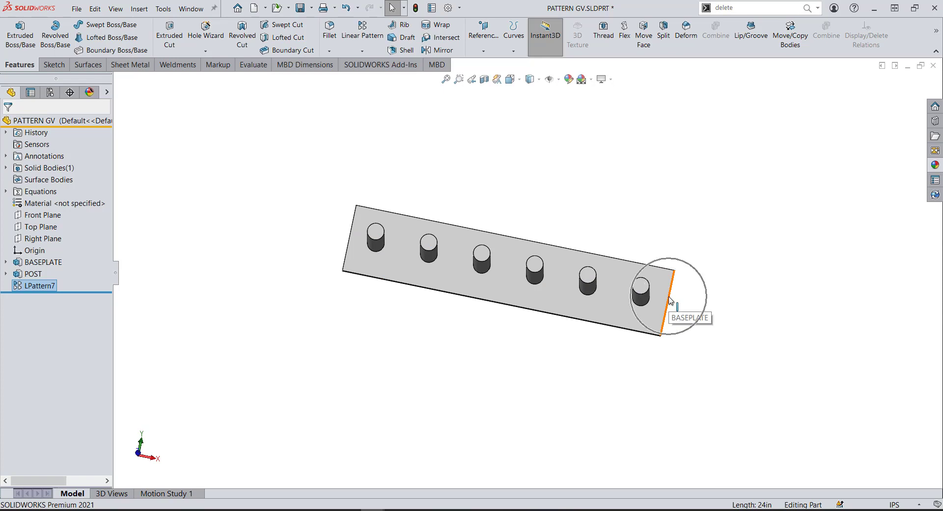
right_click(36, 290)
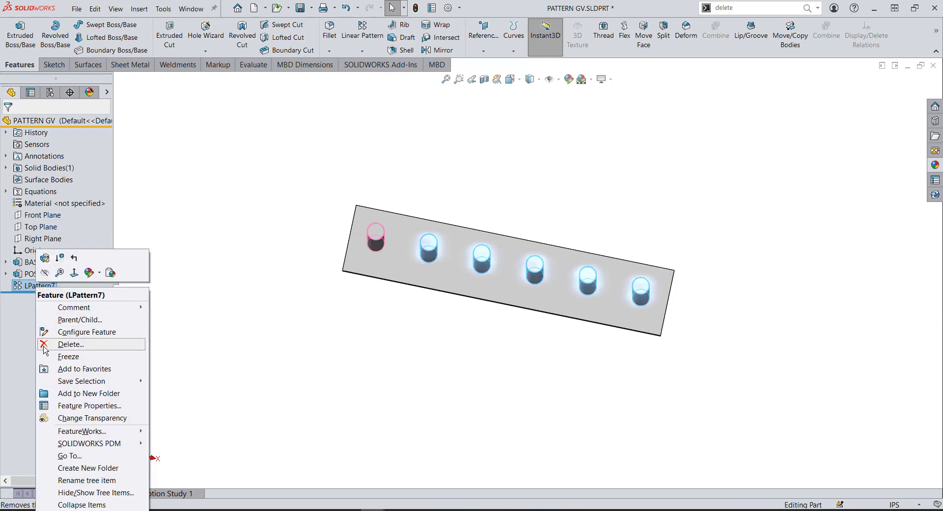
key(Escape)
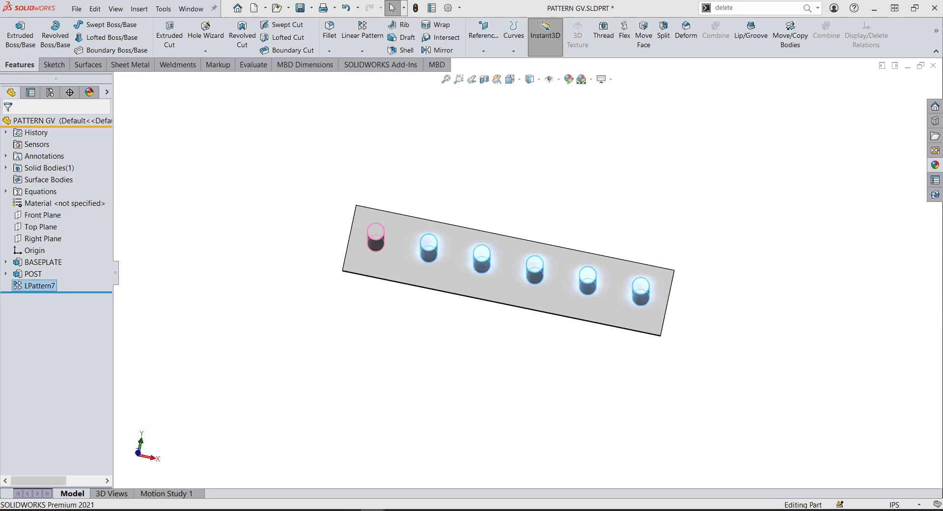
key(Delete)
middle_drag(368, 280, 477, 285)
scroll(564, 309, down, 2)
scroll(490, 290, up, 2)
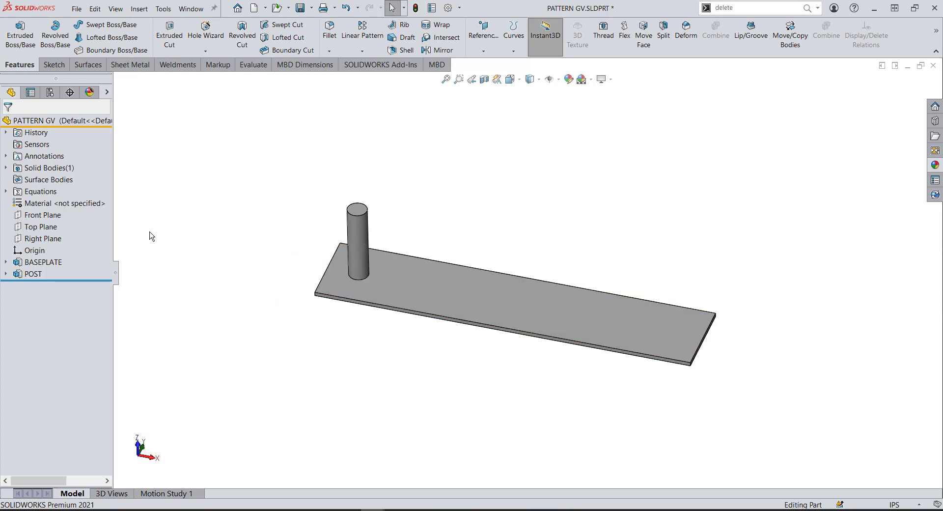
Turn on Show Feature Dimensions from the Annotations folder
right_click(44, 158)
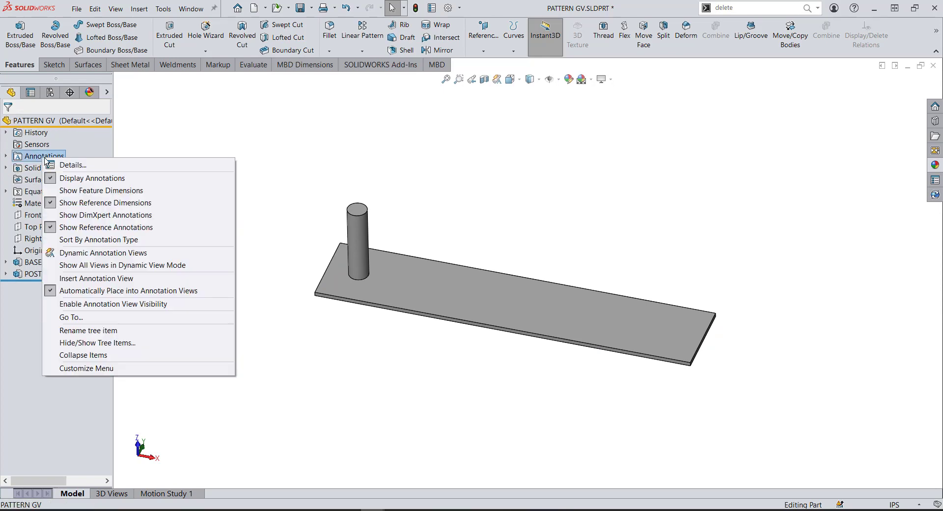
click(71, 191)
click(161, 242)
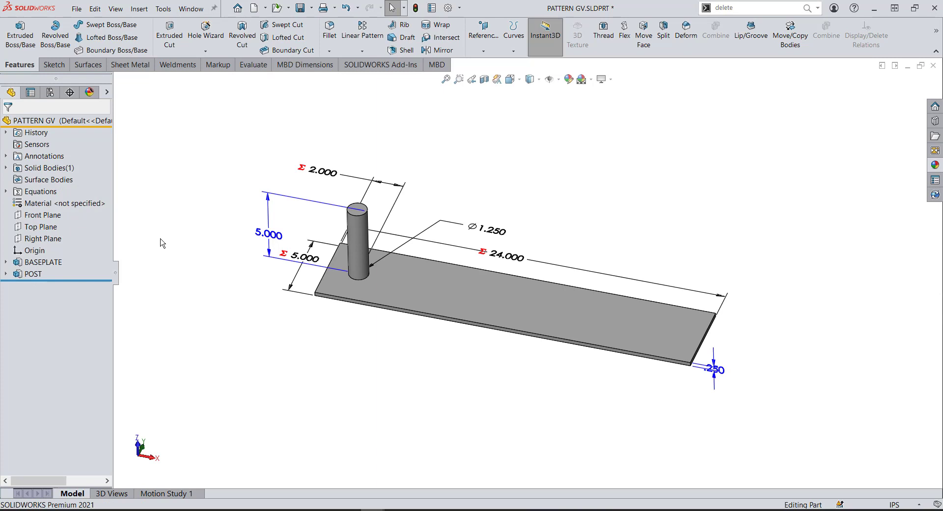
Start a linear pattern along the plate's front edge in Up to reference mode
click(365, 27)
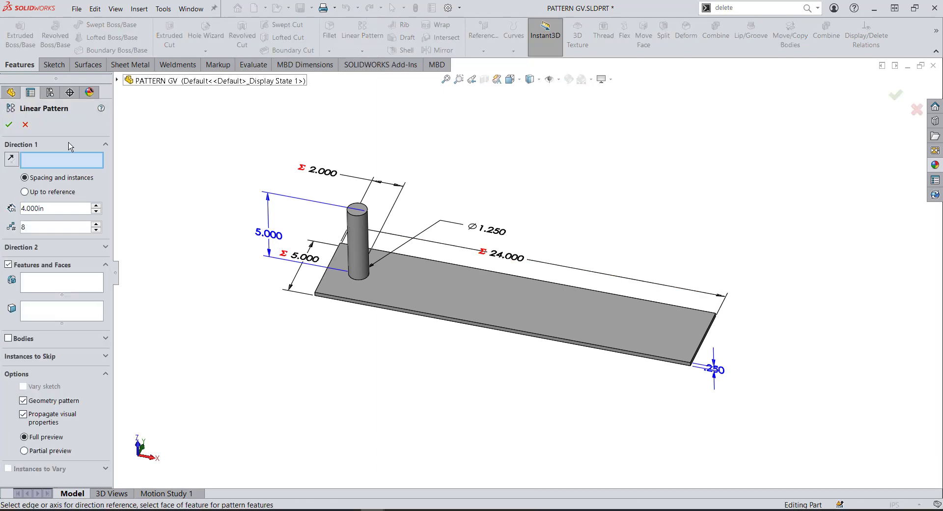
click(35, 166)
click(35, 166)
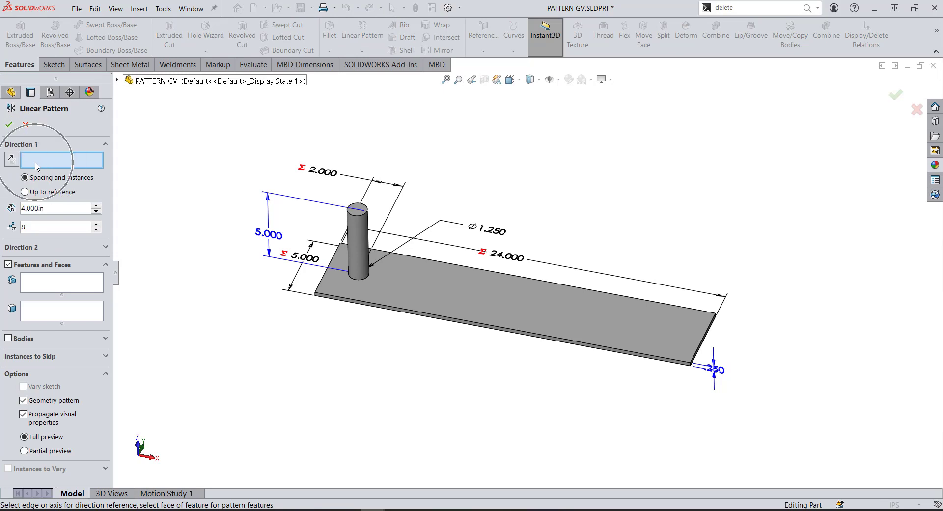
click(386, 307)
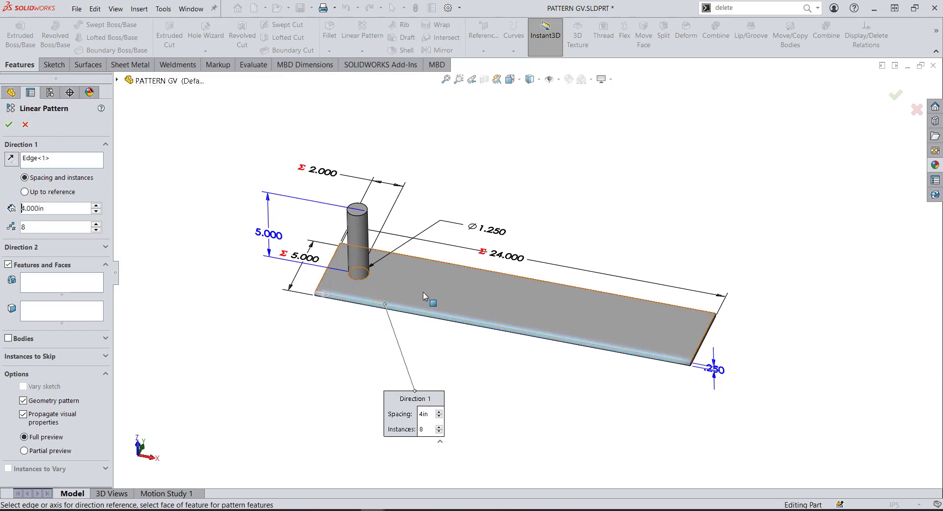
click(321, 338)
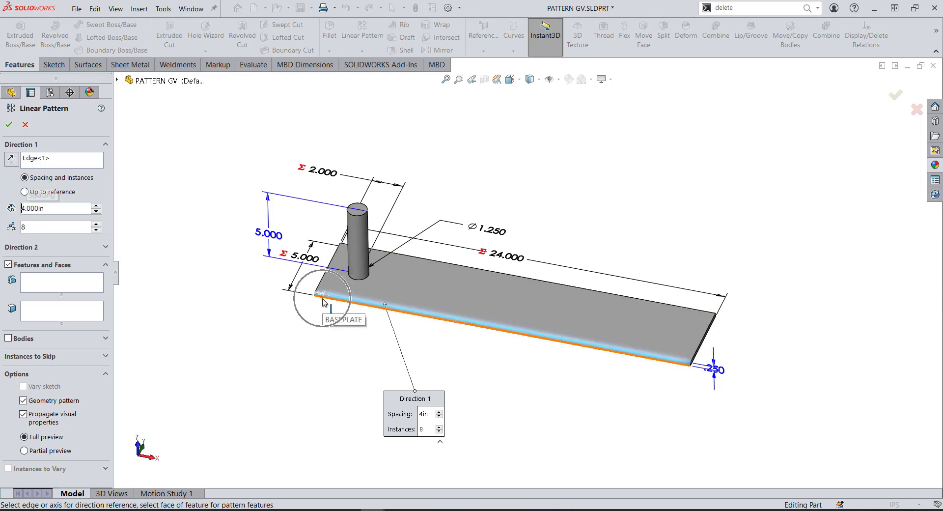
click(24, 192)
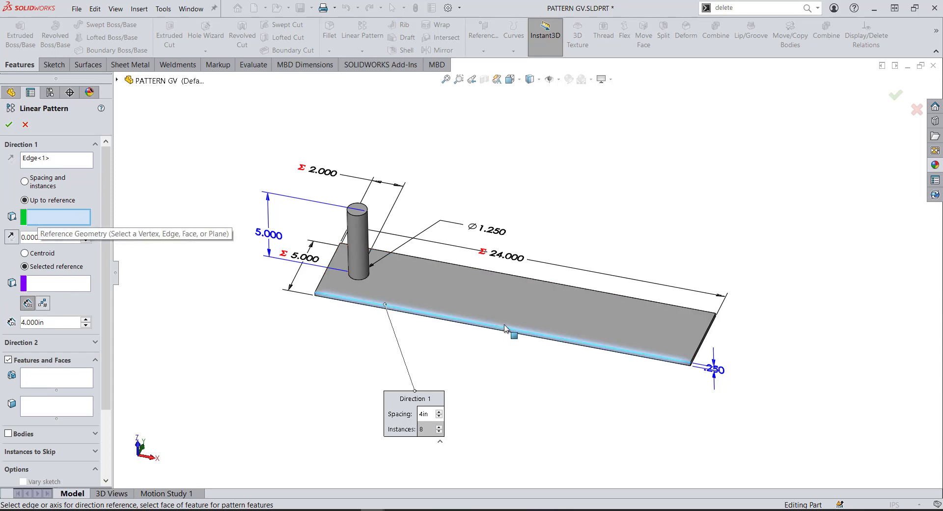
middle_drag(506, 328, 521, 312)
Set the plate's right end face (Face<1>) as the up-to reference, giving 8 instances at 4 in
scroll(568, 344, down, 5)
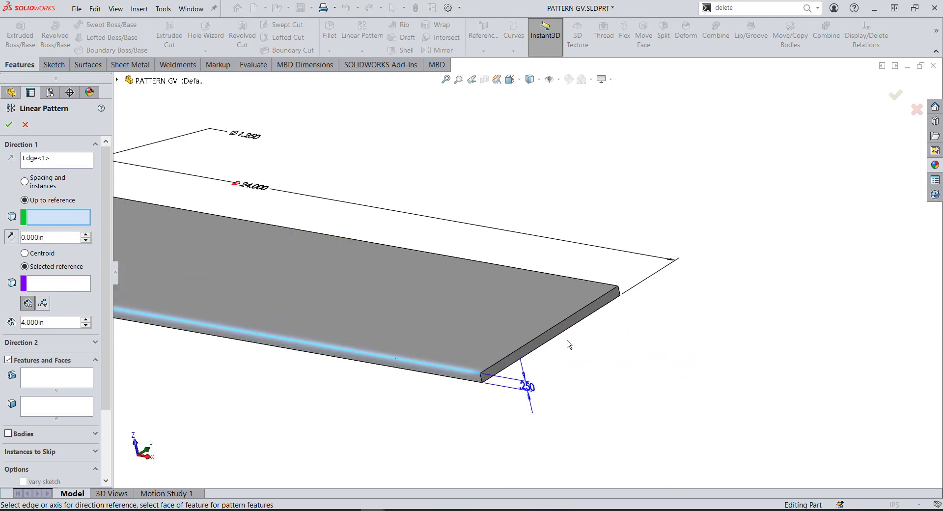
scroll(568, 344, down, 4)
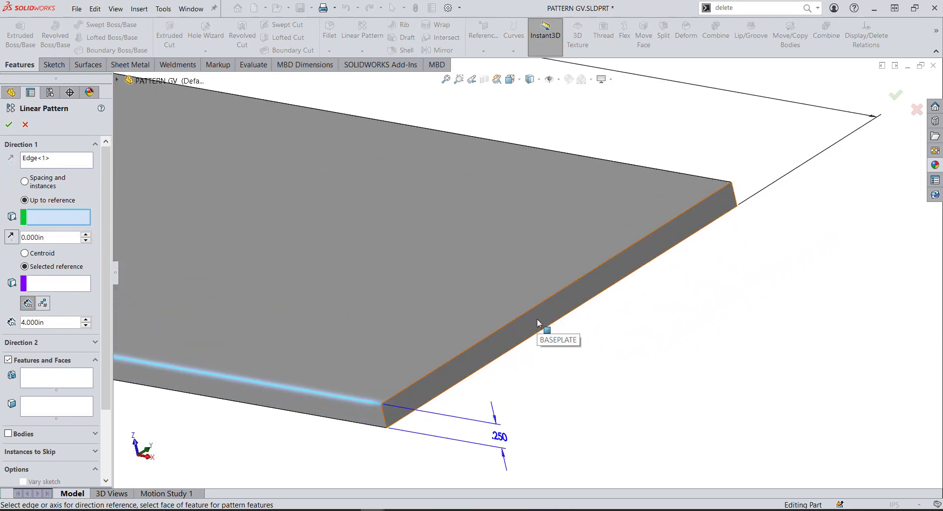
click(537, 319)
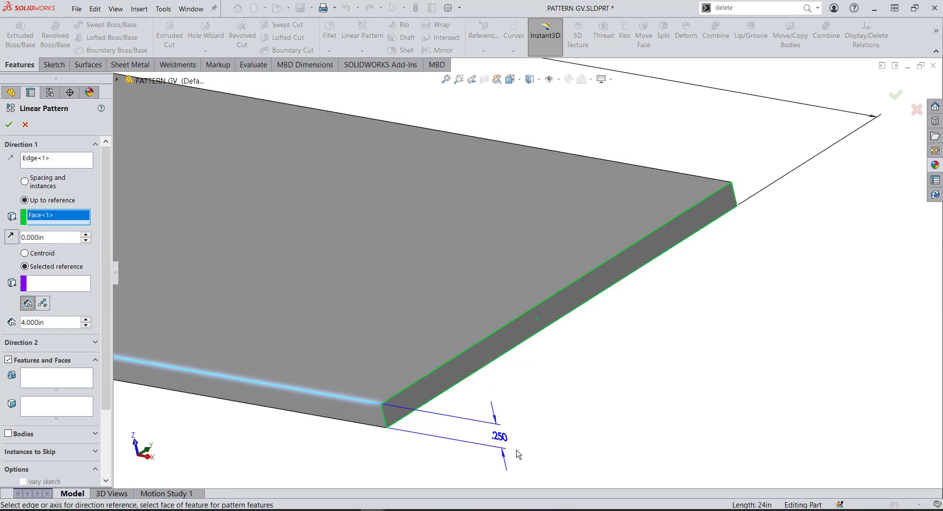
scroll(277, 289, up, 5)
middle_drag(290, 284, 484, 273)
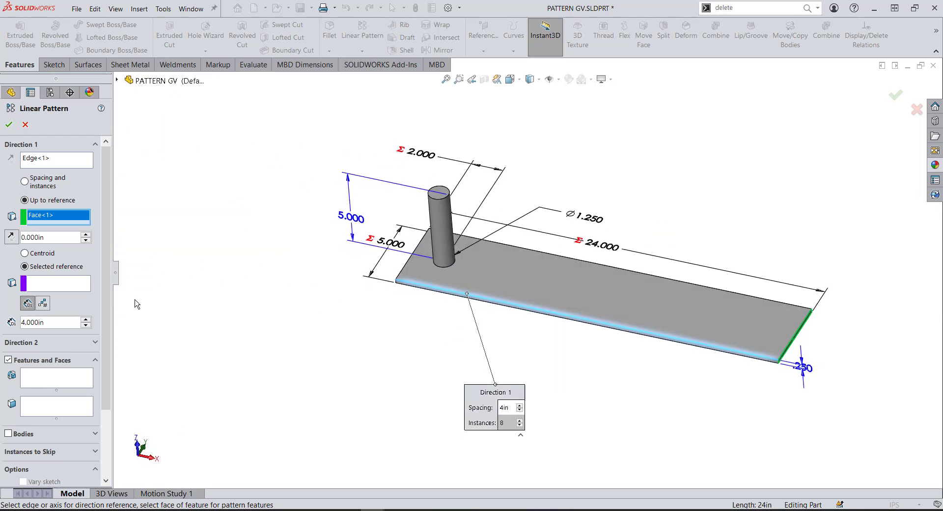
Choose POST as the feature to pattern and step the spacing up toward 4.6 in
click(44, 382)
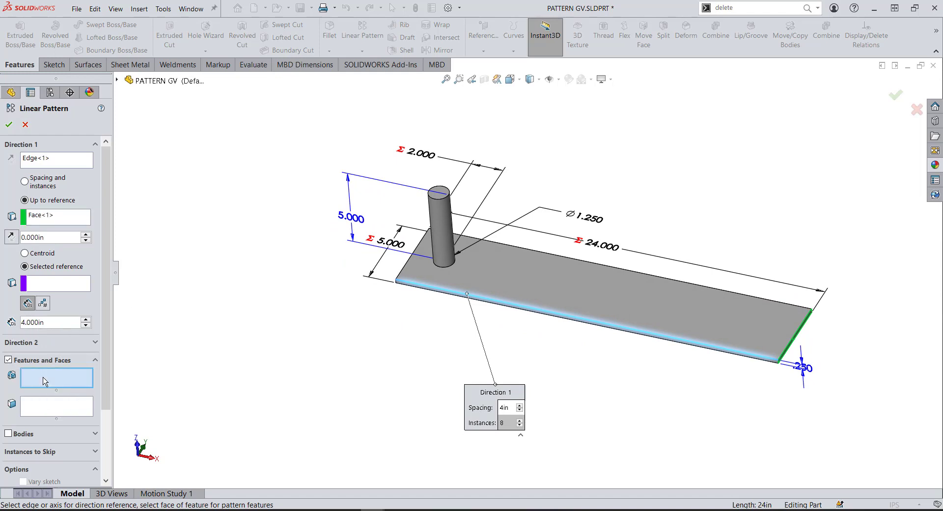
click(448, 230)
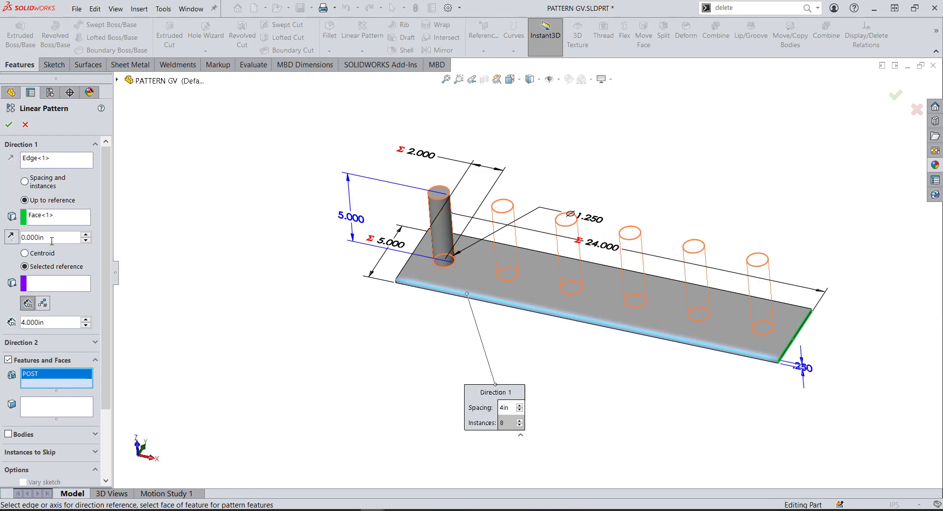
drag(50, 322, 12, 323)
click(85, 319)
click(86, 319)
click(86, 320)
click(86, 319)
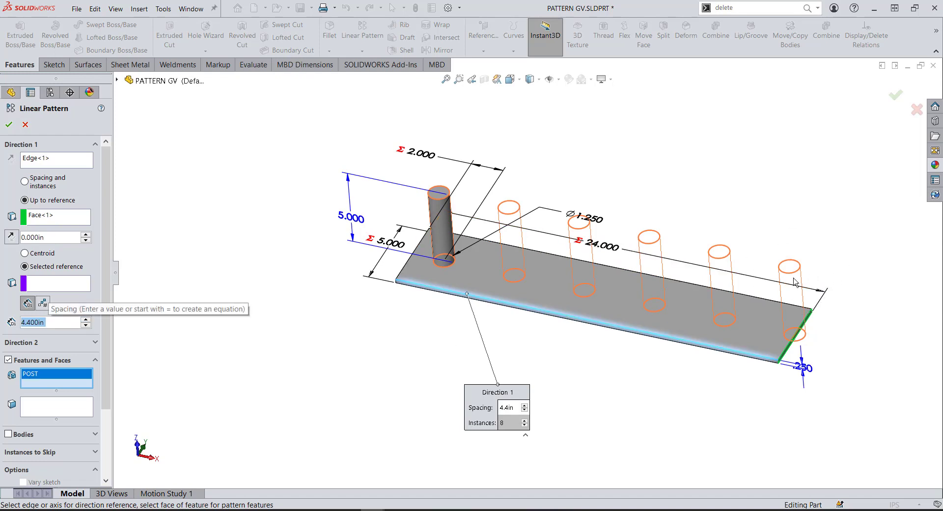
click(86, 319)
click(85, 319)
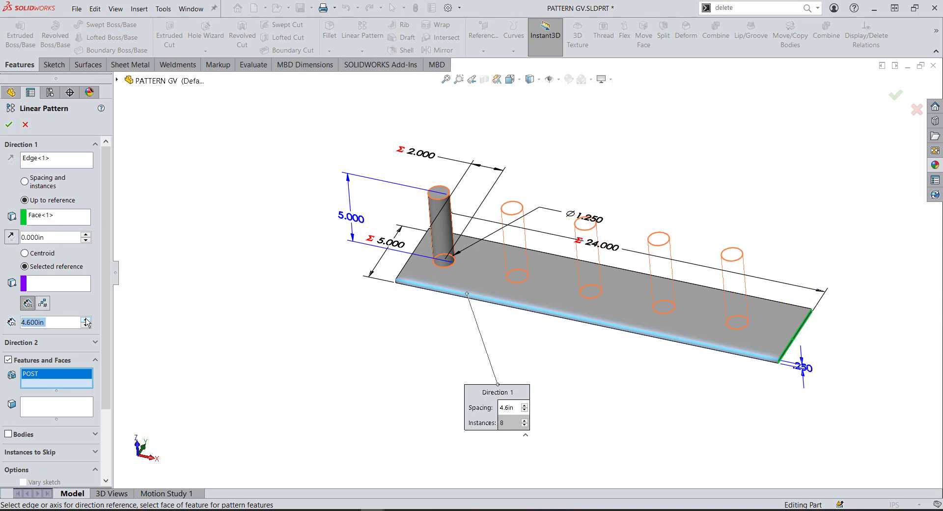
Measure the offset from the post centroid and settle the spacing at 4.500 in, five instances
click(26, 253)
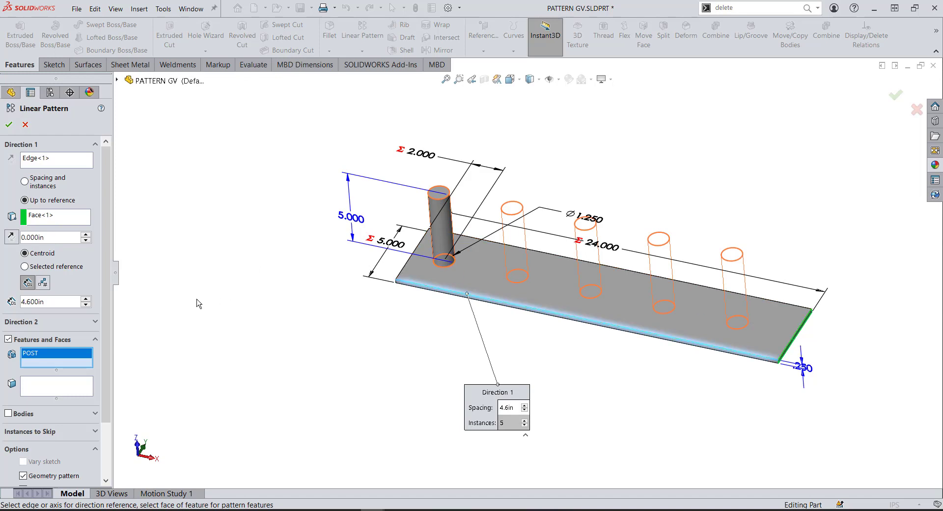
click(87, 305)
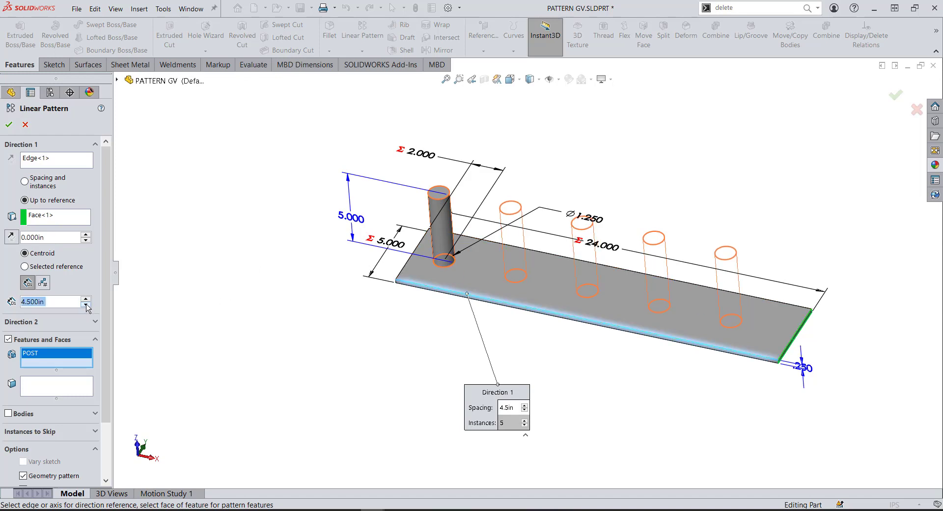
click(86, 305)
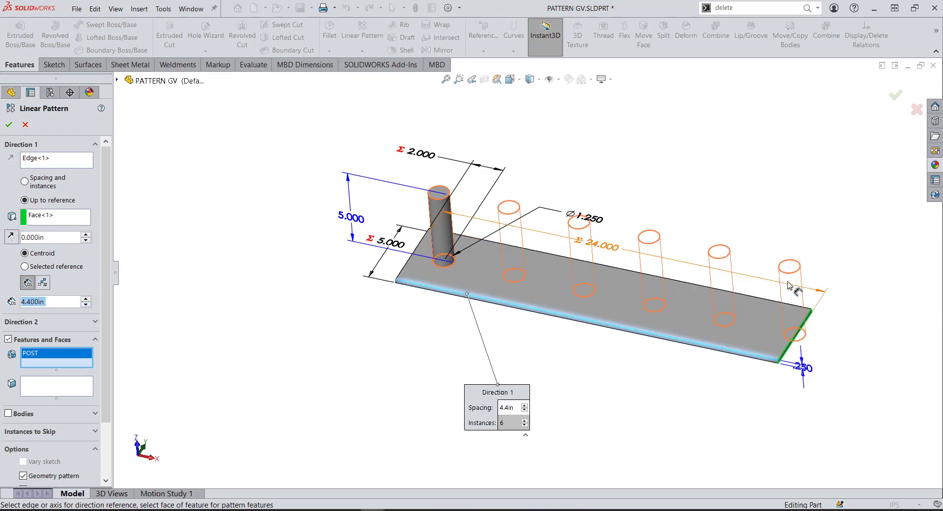
click(85, 298)
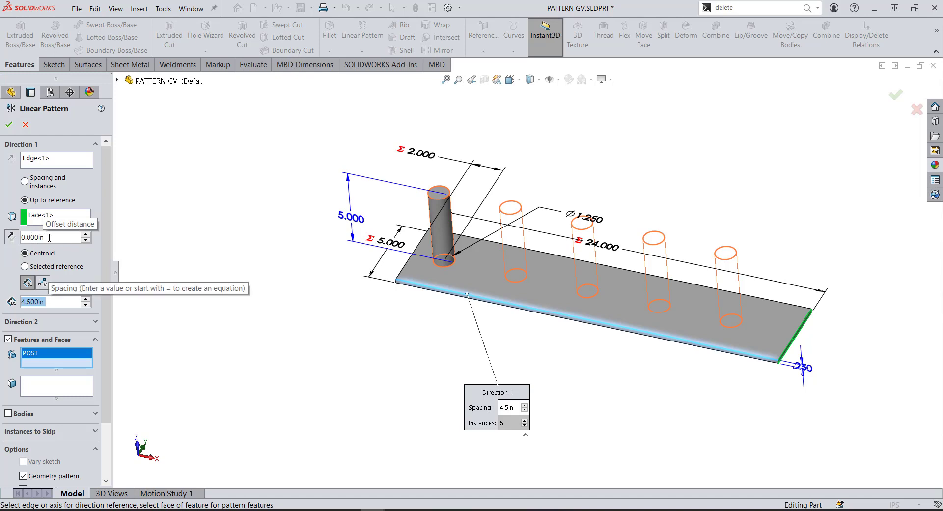
drag(49, 238, 22, 238)
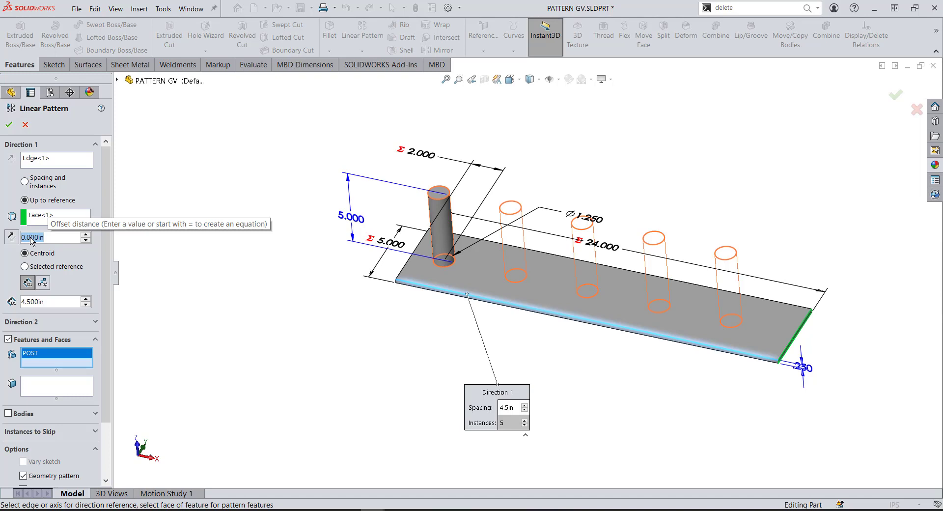
Link the offset distance to the 2.000 post dimension (D2@Sketch3) with the post face as reference
text(=)
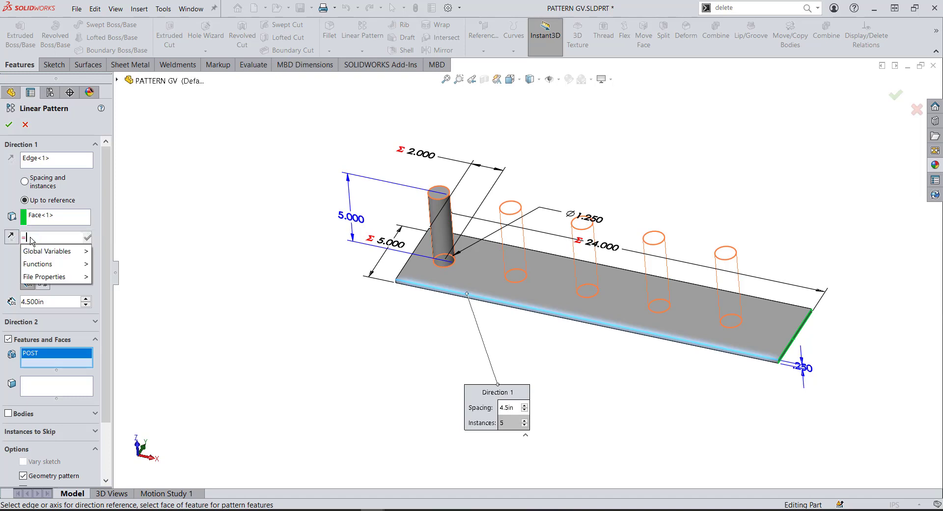
click(417, 156)
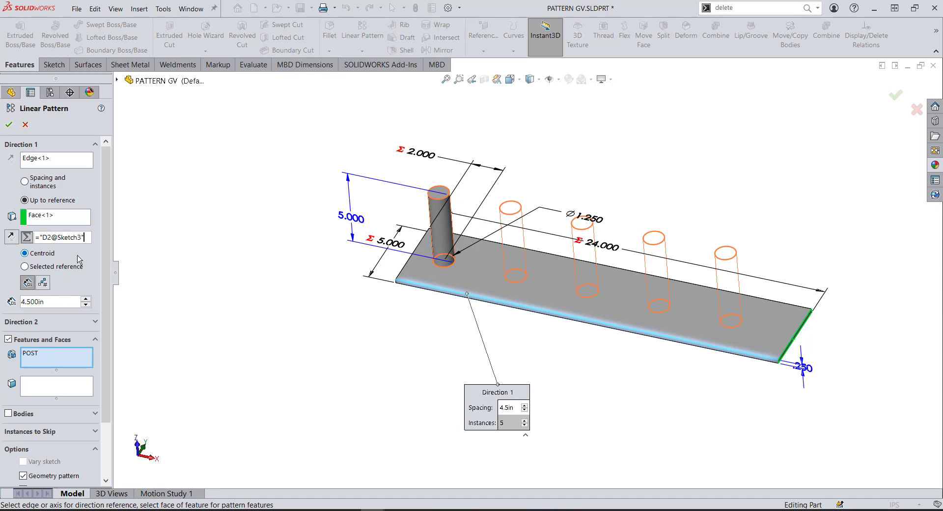
click(25, 266)
click(445, 233)
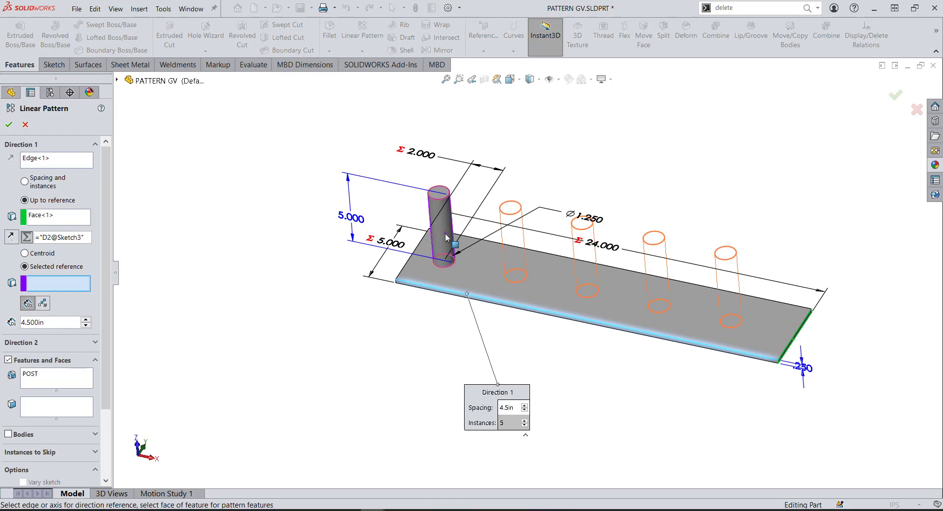
Set the spacing to 4 in, switch to instance count, and create the six-post pattern
click(44, 322)
text(4.)
key(Return)
mouse_move(563, 325)
middle_down()
mouse_move(575, 319)
mouse_move(557, 324)
mouse_move(550, 301)
mouse_move(550, 321)
mouse_move(551, 313)
middle_up()
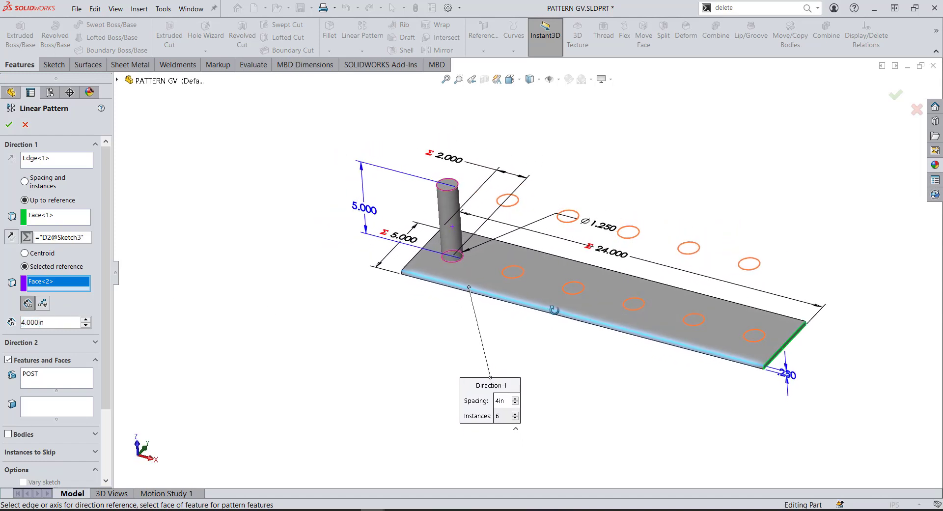
click(27, 304)
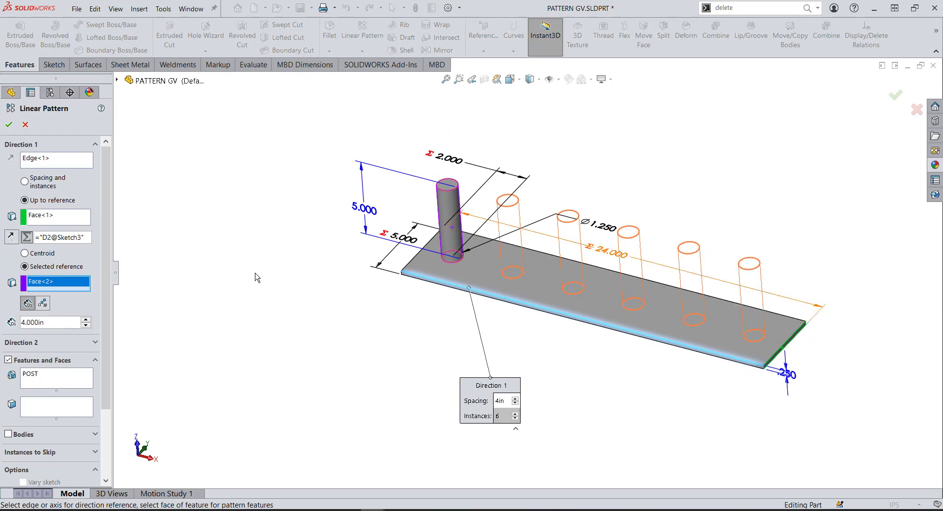
click(43, 304)
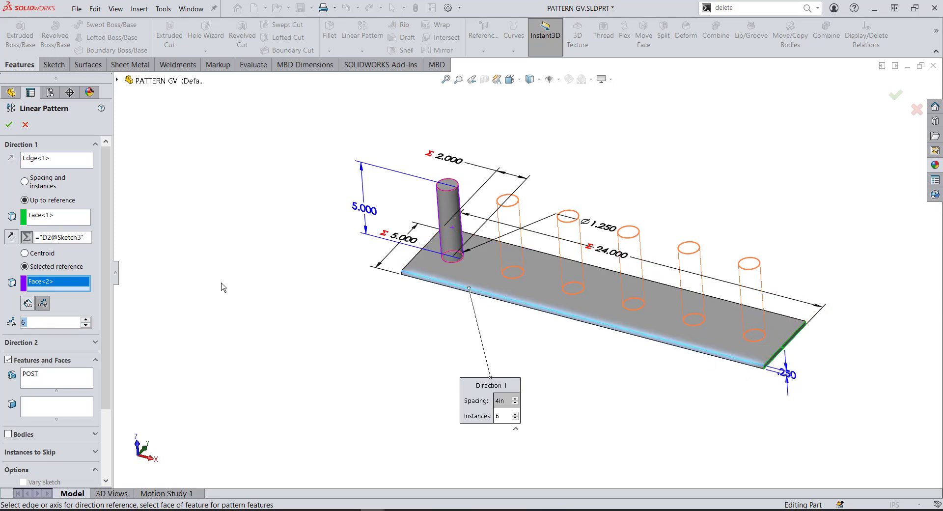
click(9, 124)
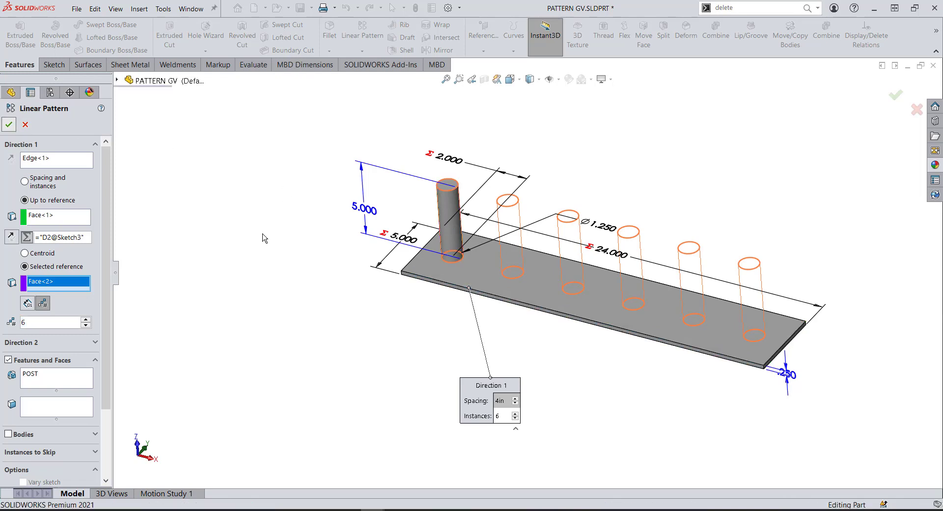
Show the 4.000 spacing and Σ 2.000 offset dimensions of LPattern8 and drag them above the posts
click(492, 321)
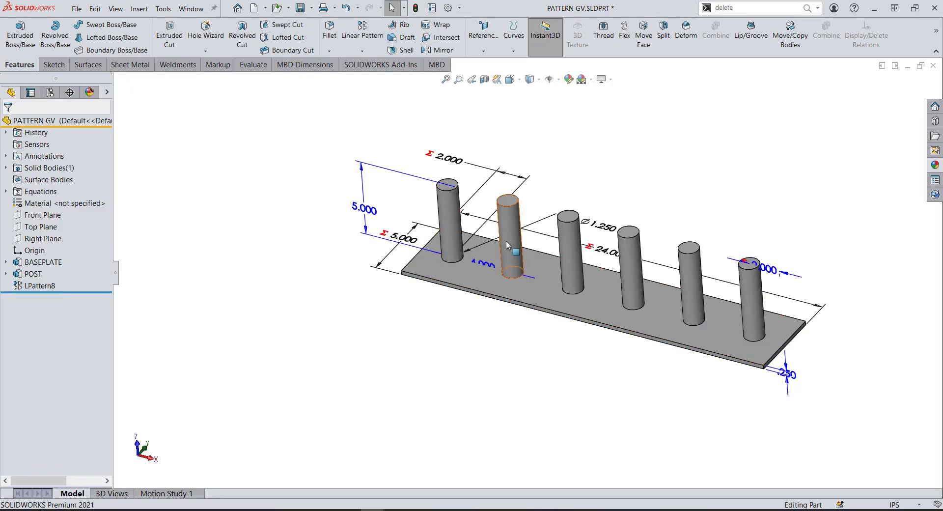
click(507, 244)
drag(484, 265, 491, 149)
click(558, 363)
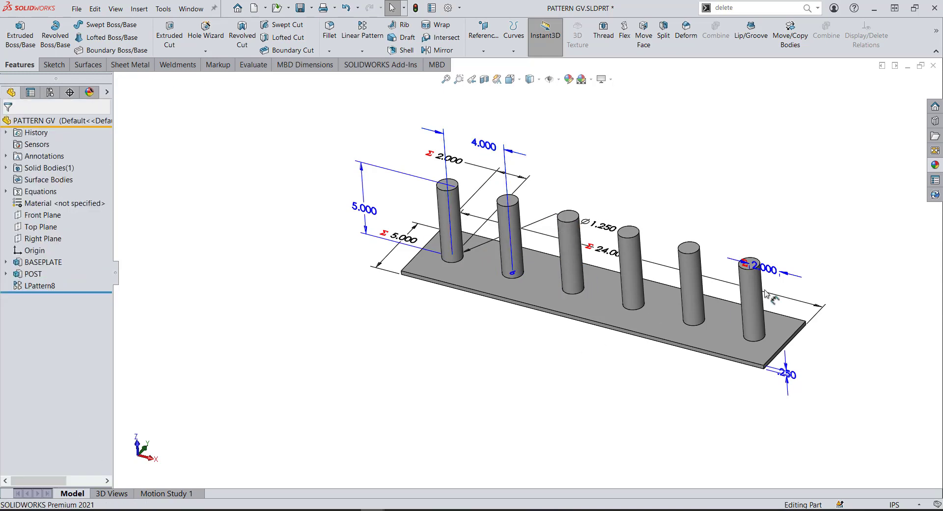
click(750, 265)
drag(759, 268, 768, 206)
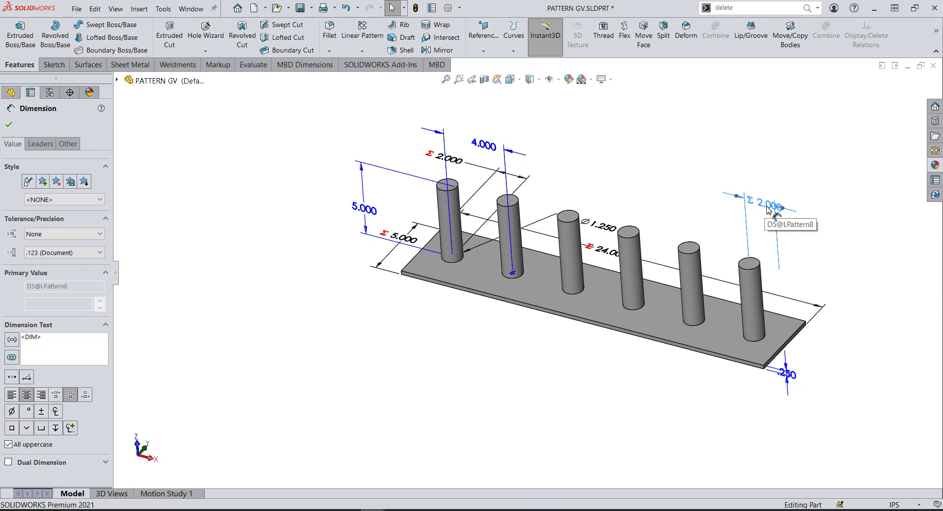
click(178, 267)
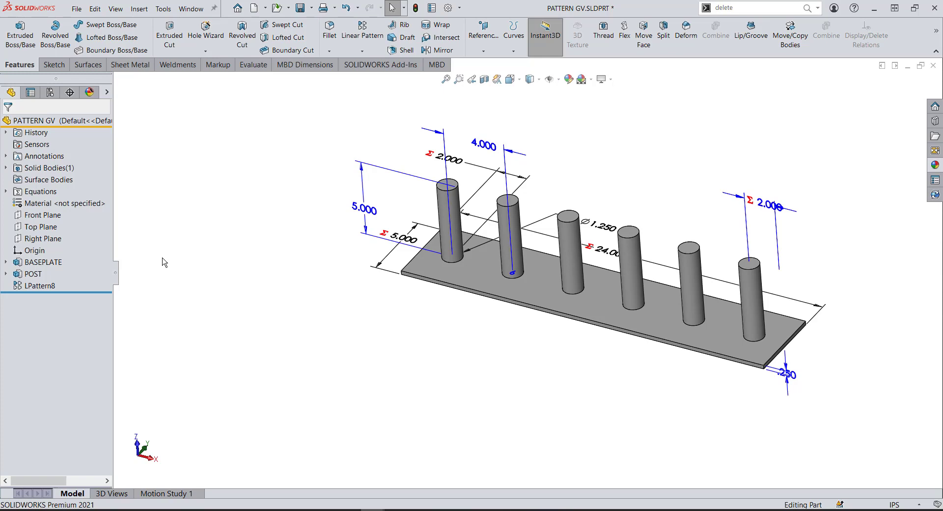
right_click(33, 289)
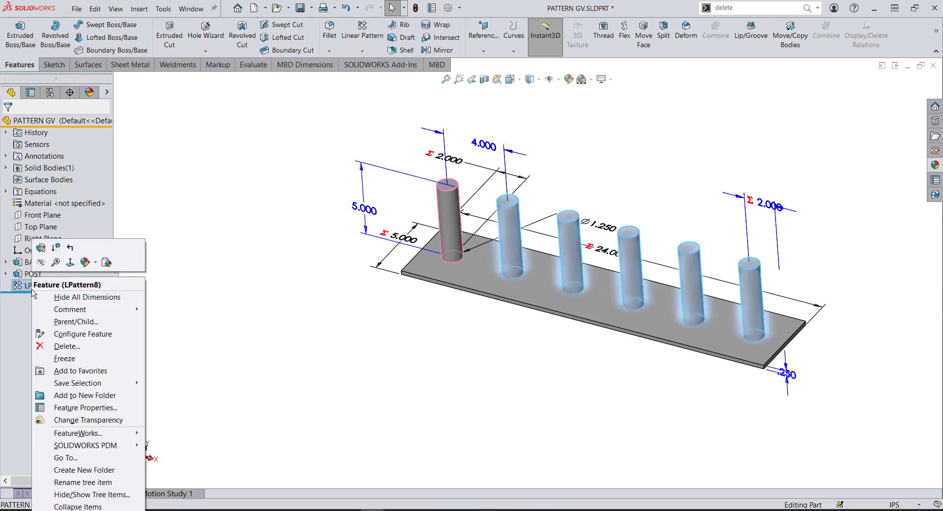
Delete LPattern8, turn off Show Feature Dimensions, and expand Equations to reveal O, D, PL, PW
click(64, 347)
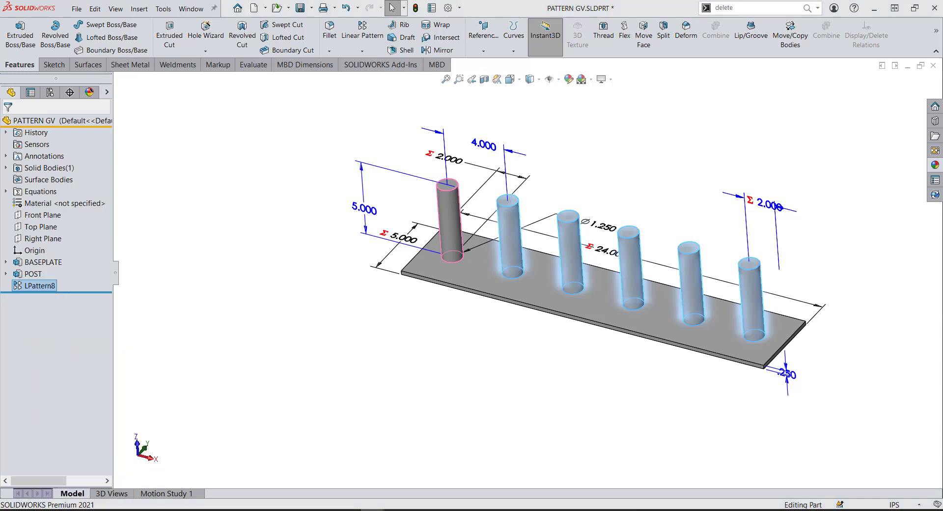
click(315, 247)
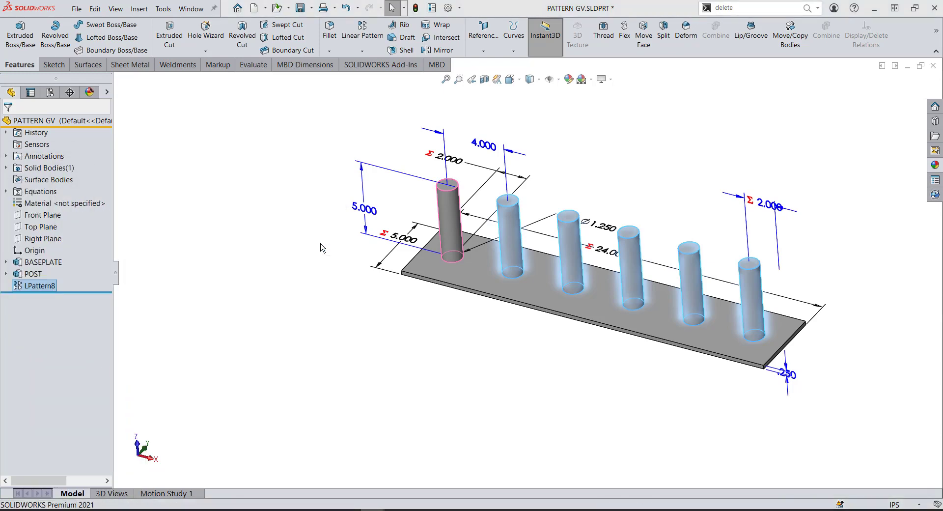
right_click(42, 160)
click(193, 191)
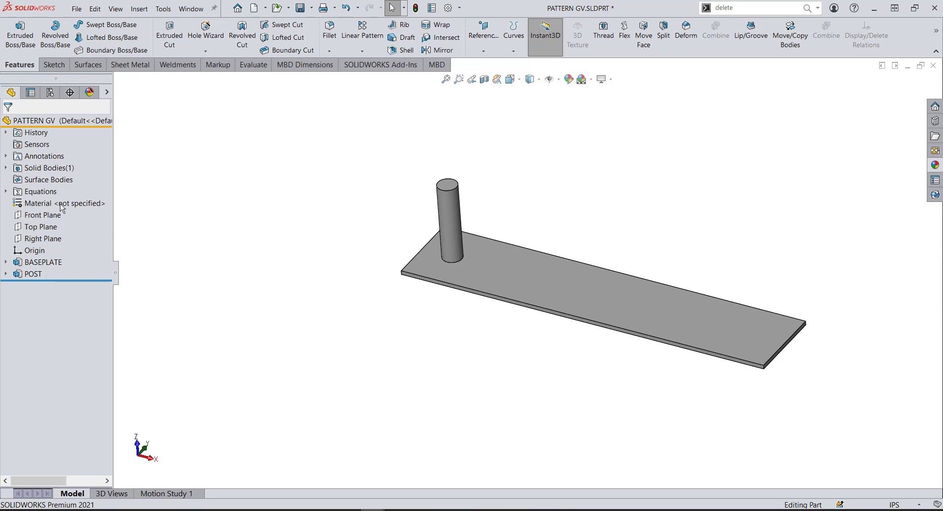
click(7, 192)
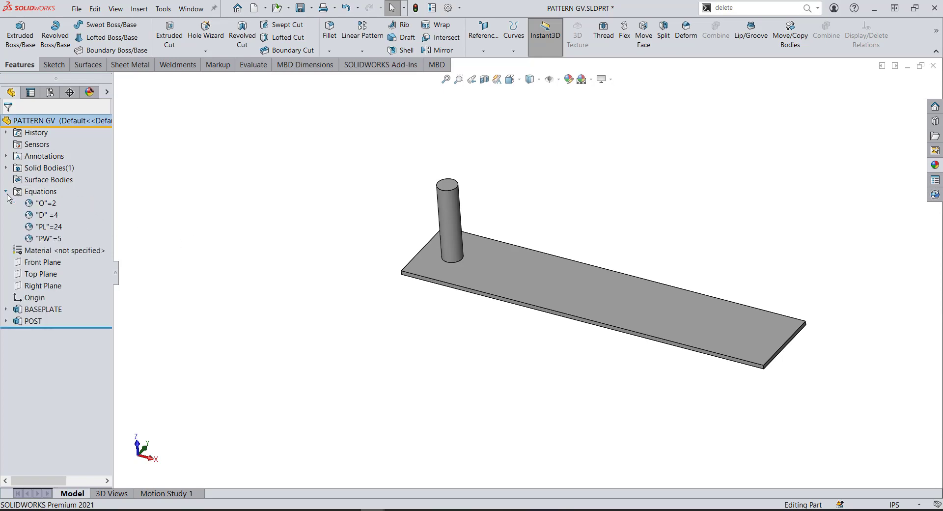
right_click(40, 195)
click(73, 198)
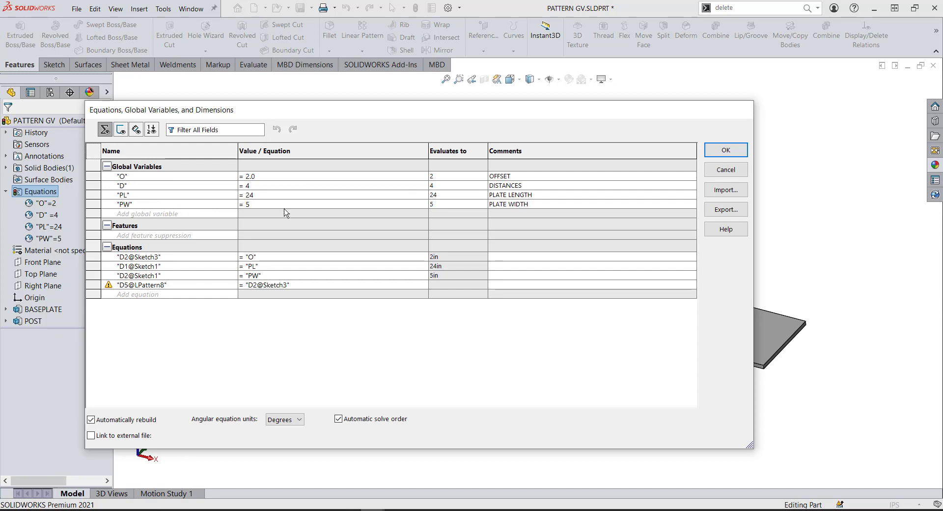
click(726, 150)
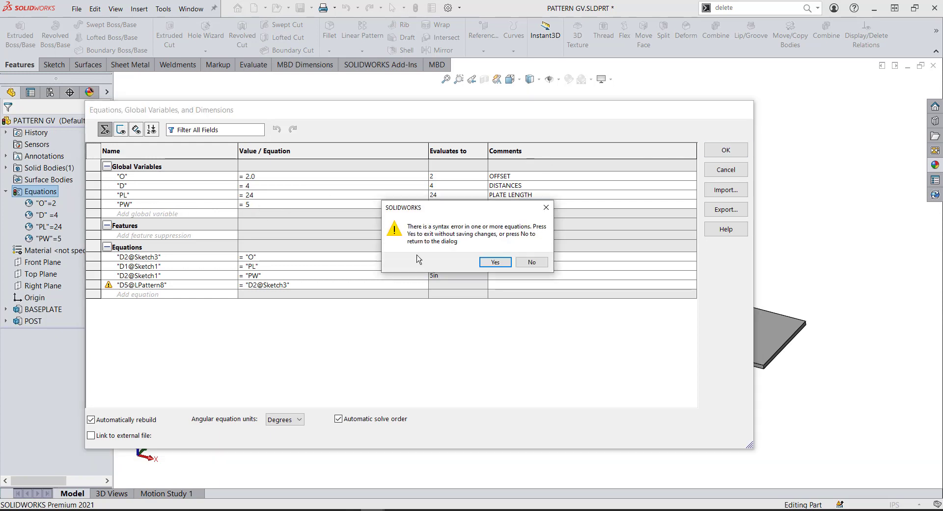
click(504, 265)
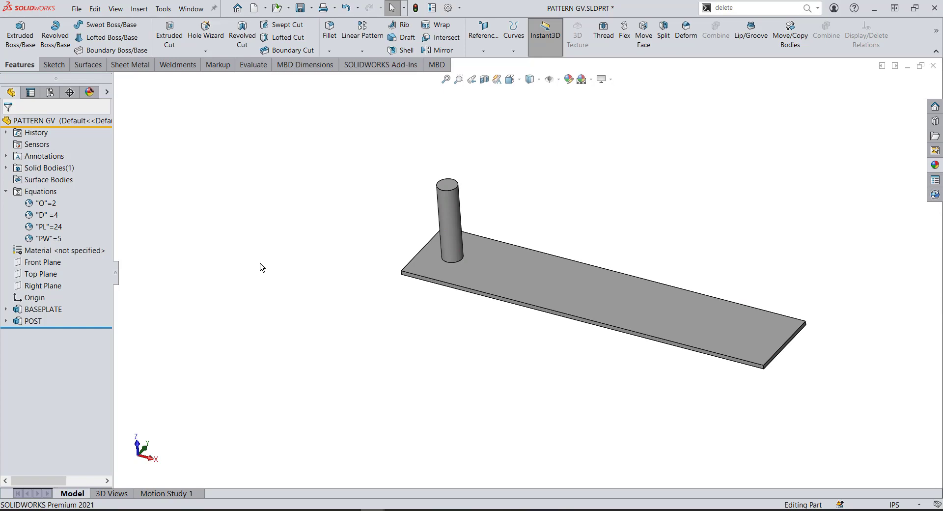
Pattern POST along the front edge up to Face<1>, previewing six posts 4 in apart
click(366, 37)
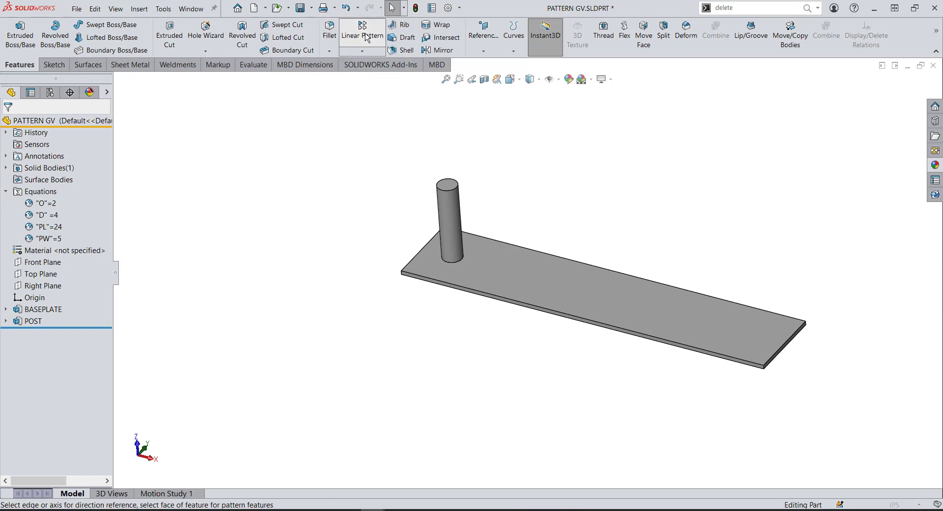
click(528, 309)
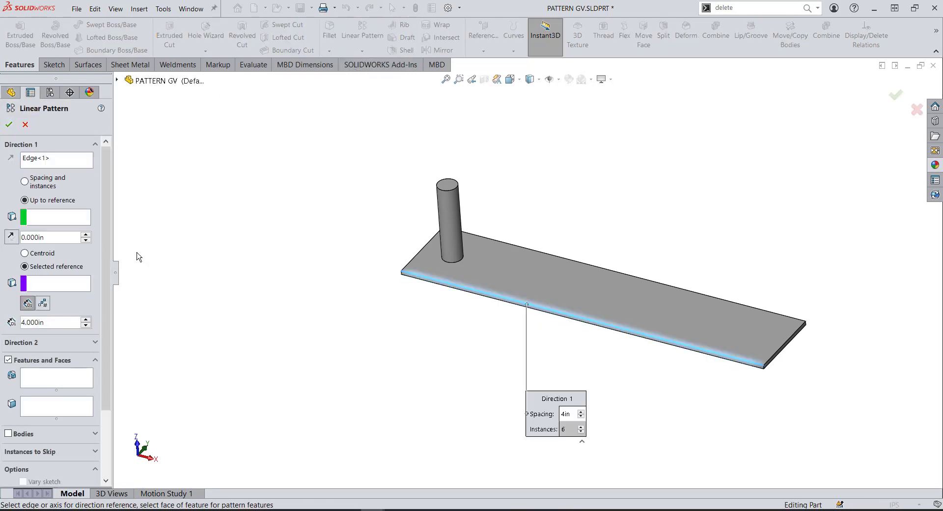
click(28, 202)
click(36, 221)
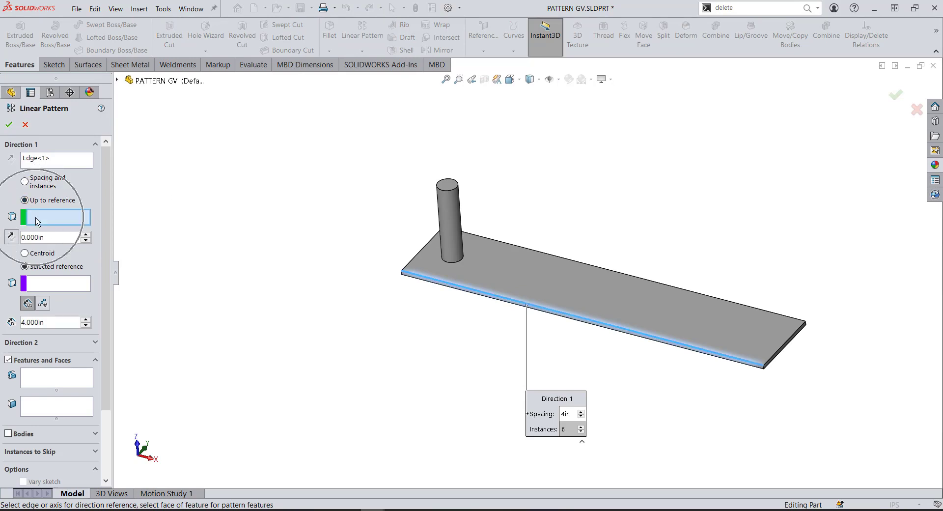
scroll(746, 354, down, 6)
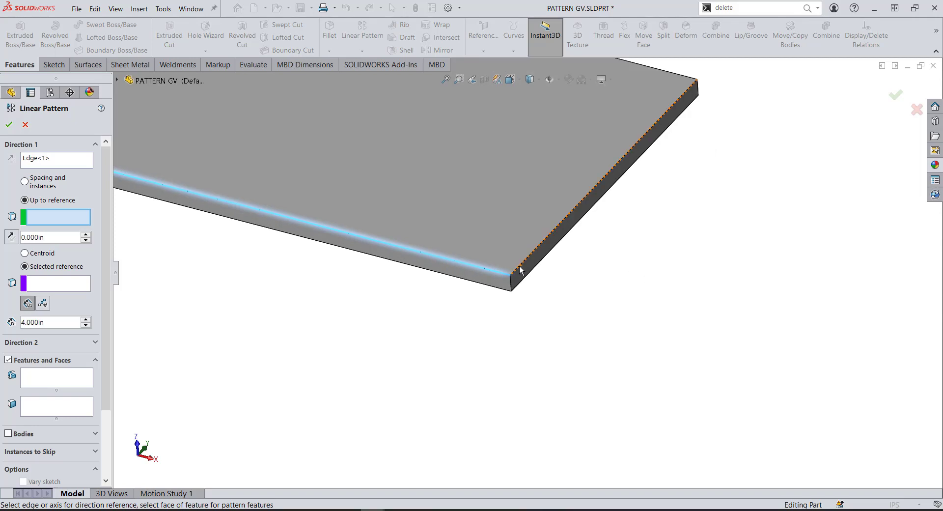
click(524, 269)
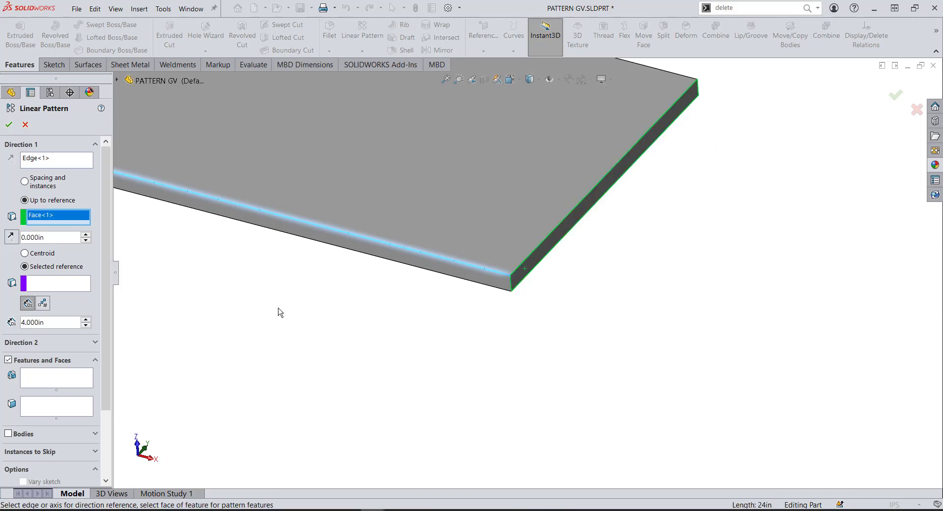
scroll(363, 324, up, 6)
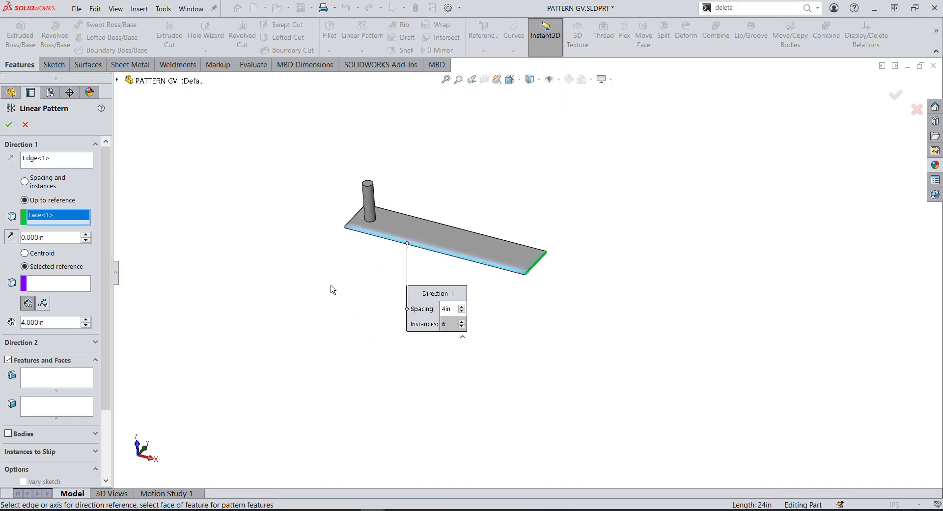
click(37, 383)
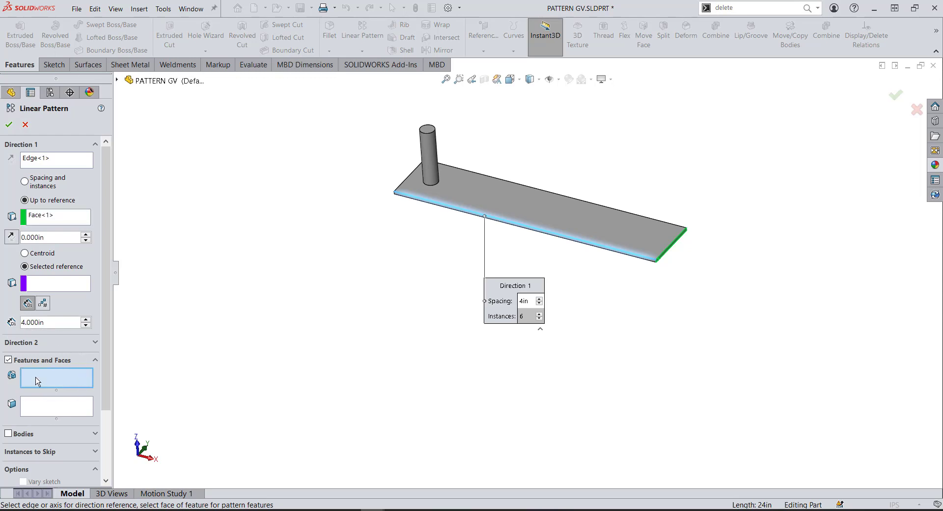
click(432, 152)
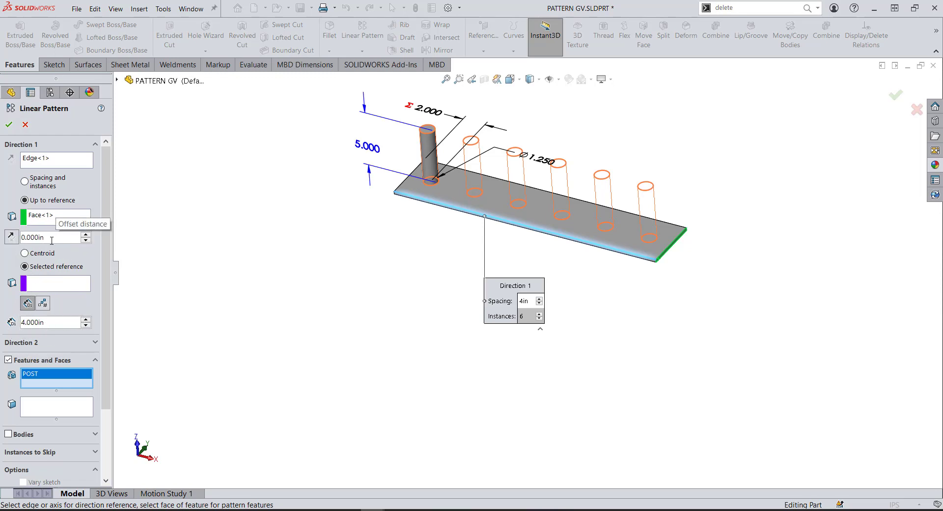
Link the linear pattern's Offset to global variable O with an equation
drag(52, 240, 18, 240)
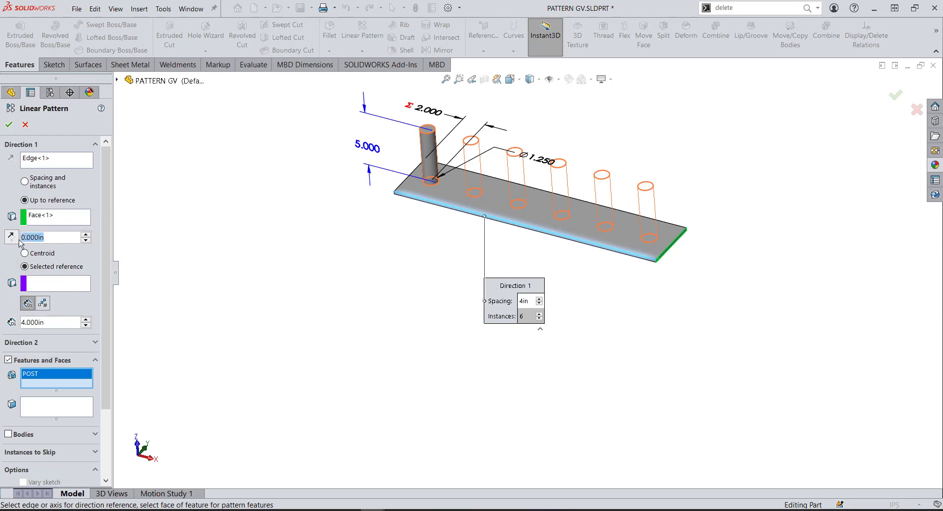
text(=)
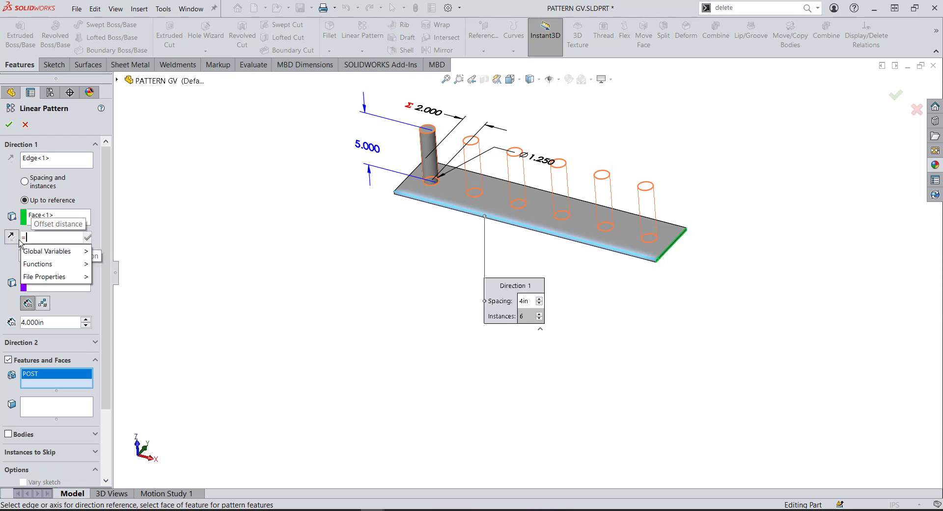
mouse_move(91, 251)
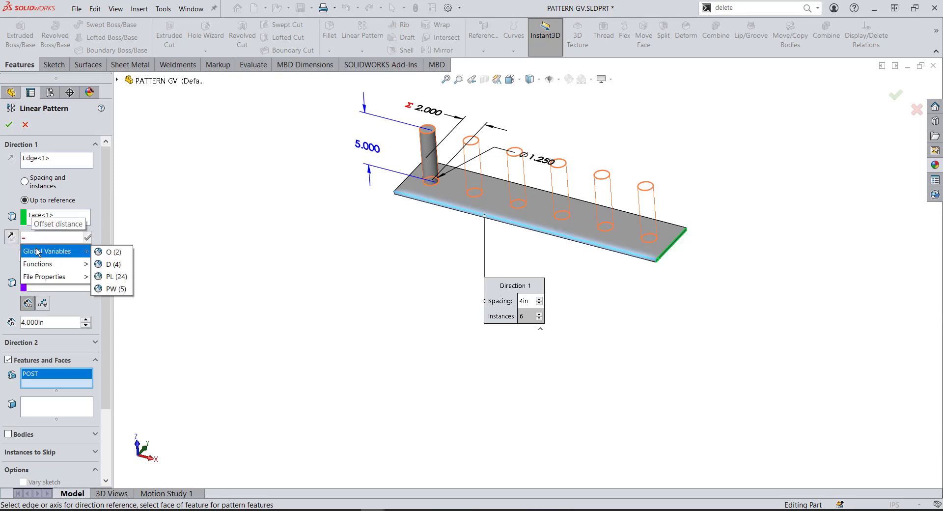
click(102, 252)
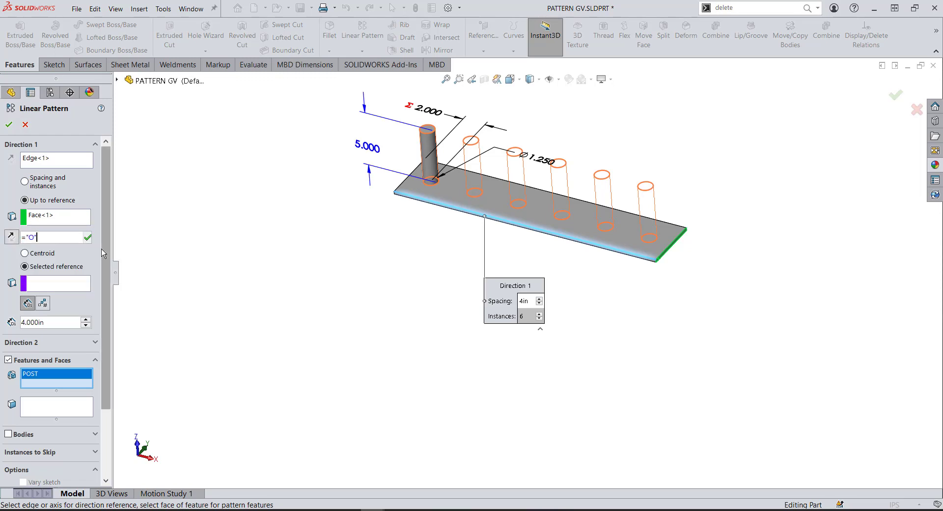
click(87, 238)
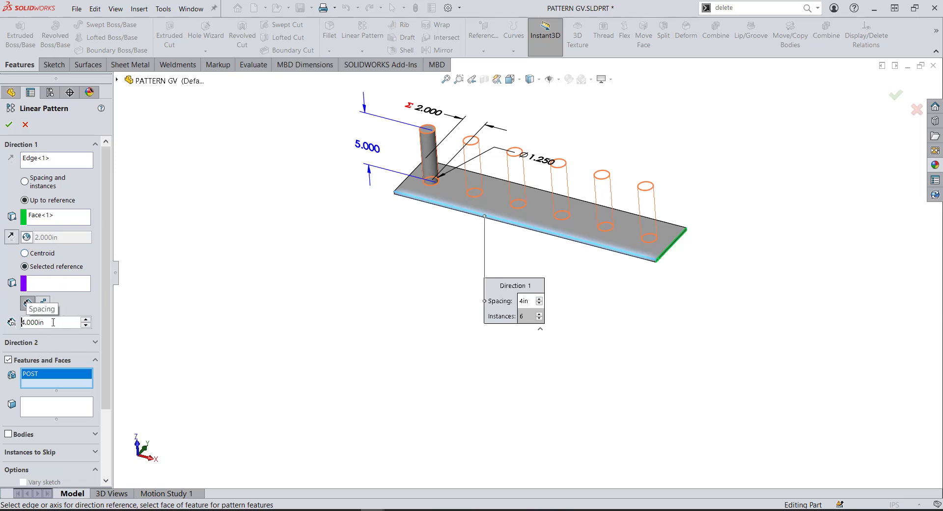
Drive the Spacing by global variable D, use the post face as reference, and finish the pattern
drag(54, 322, 15, 322)
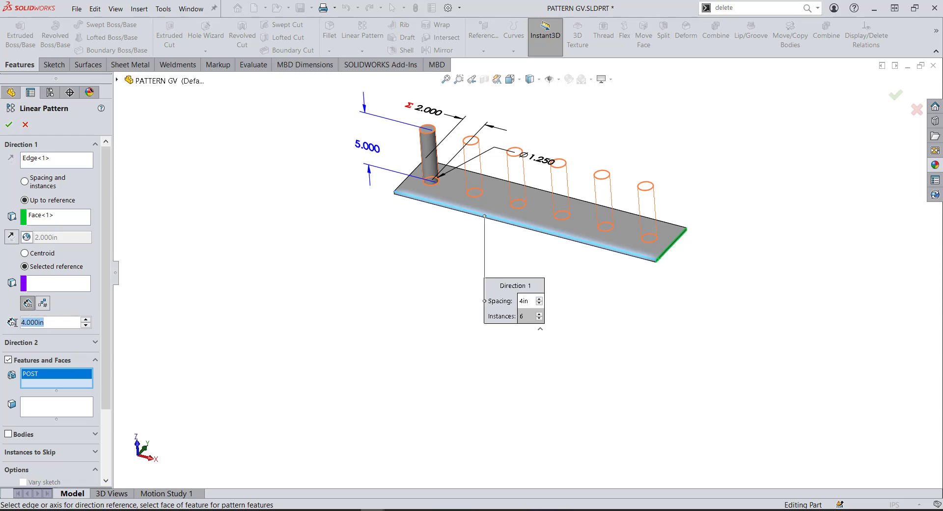
text(=)
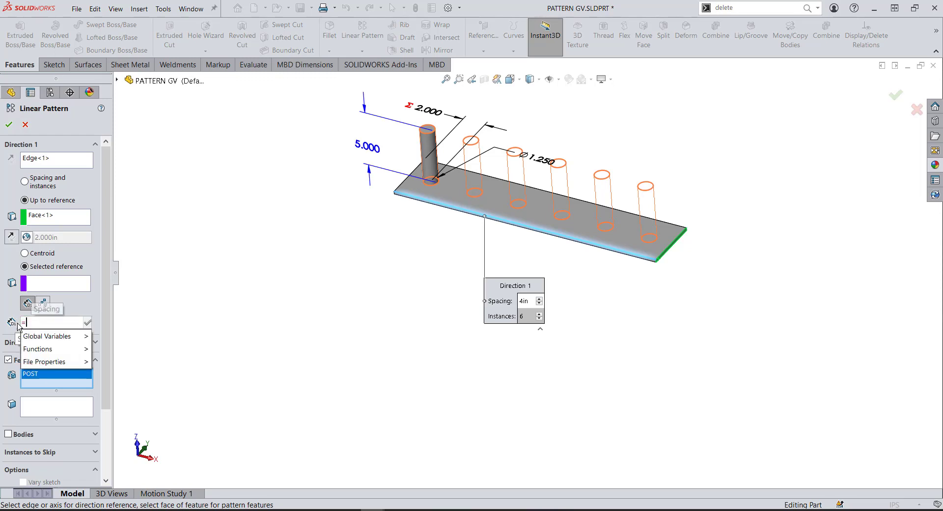
mouse_move(39, 336)
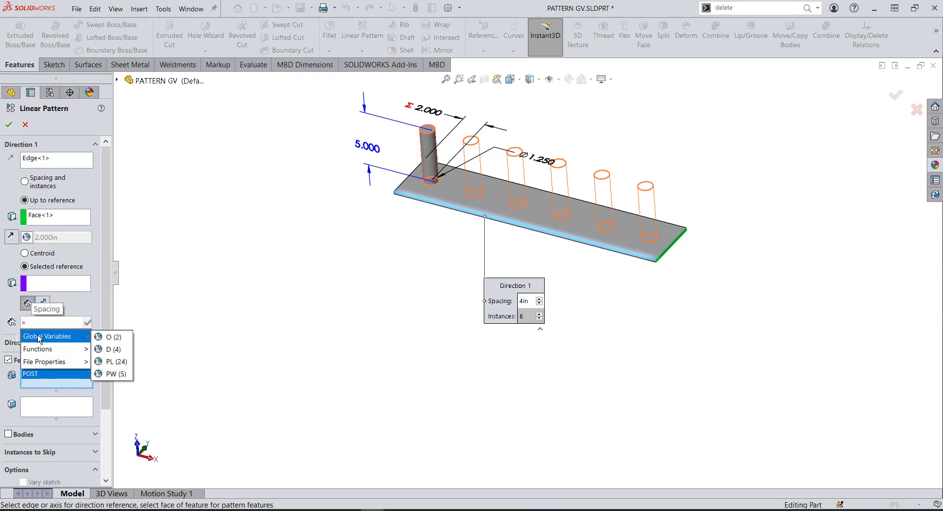
click(117, 349)
click(88, 322)
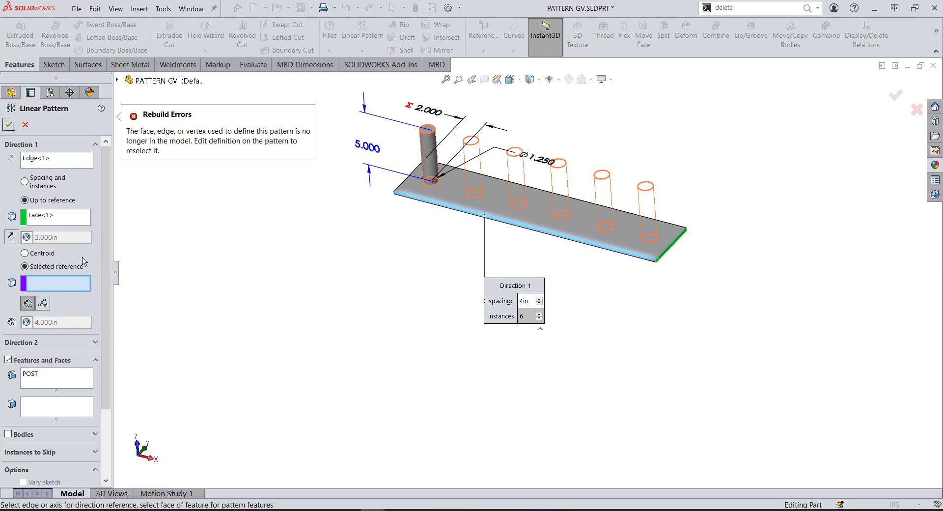
click(430, 146)
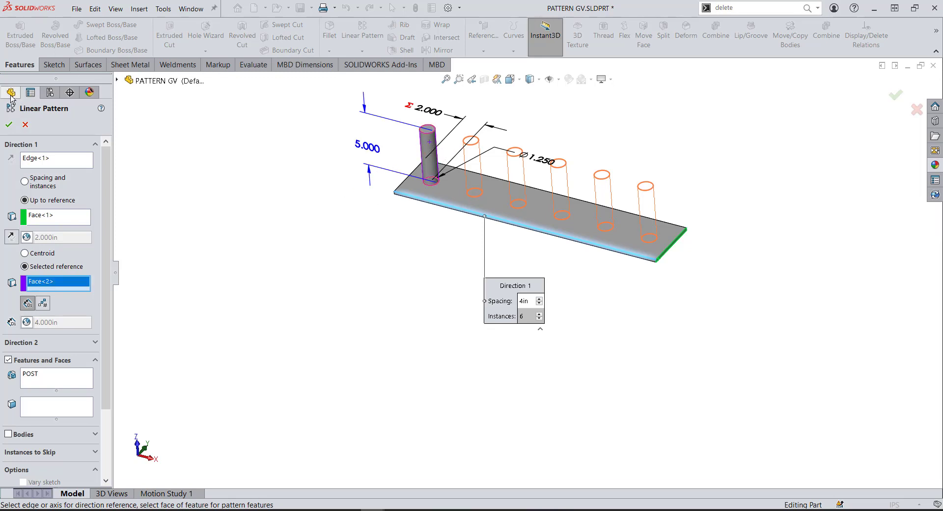
click(8, 125)
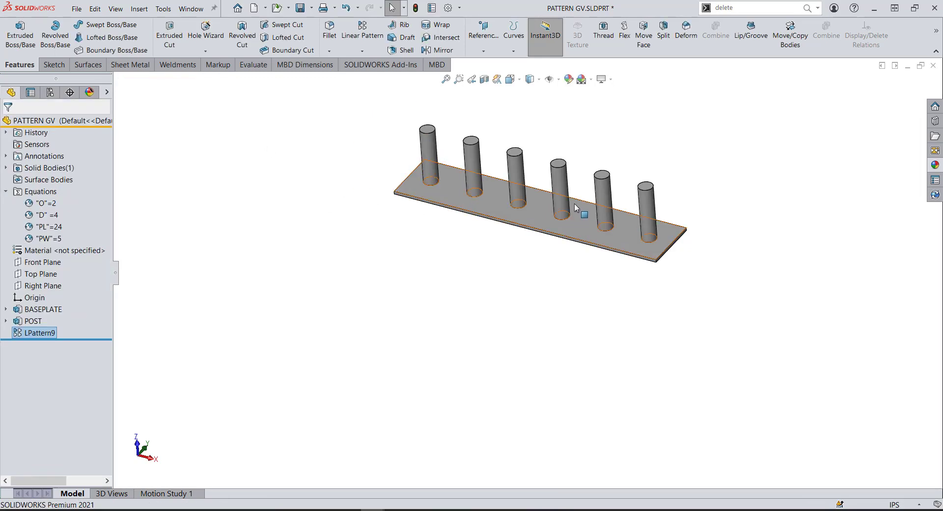
Reorient the view onto the posts and bring up the Equations manager below the part
scroll(592, 186, up, 2)
key(Down)
key(Down)
key(Down)
key(Down)
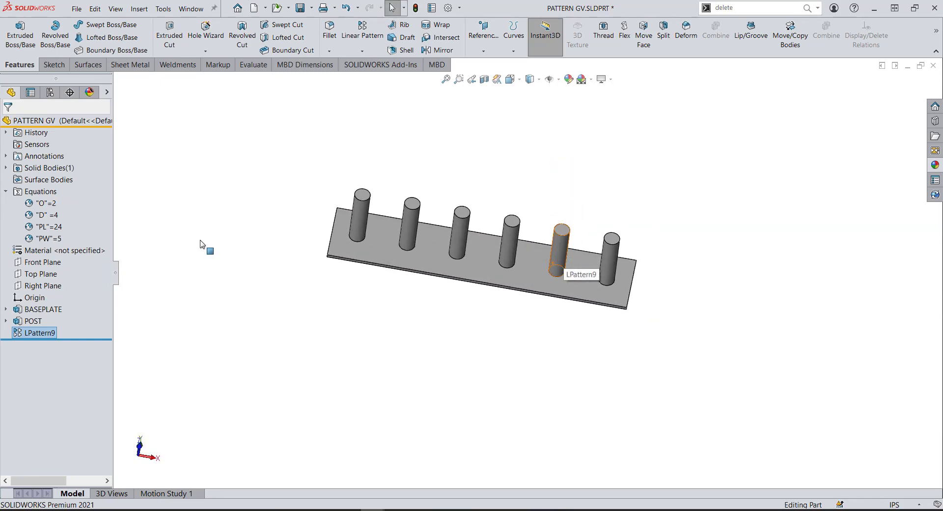
scroll(565, 286, up, 1)
middle_drag(565, 289, 526, 216)
scroll(551, 267, up, 2)
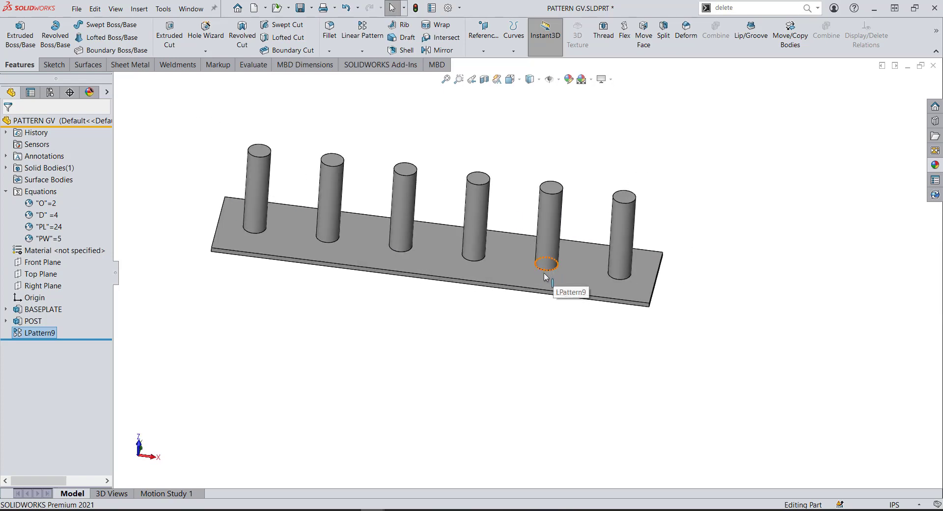
right_click(38, 192)
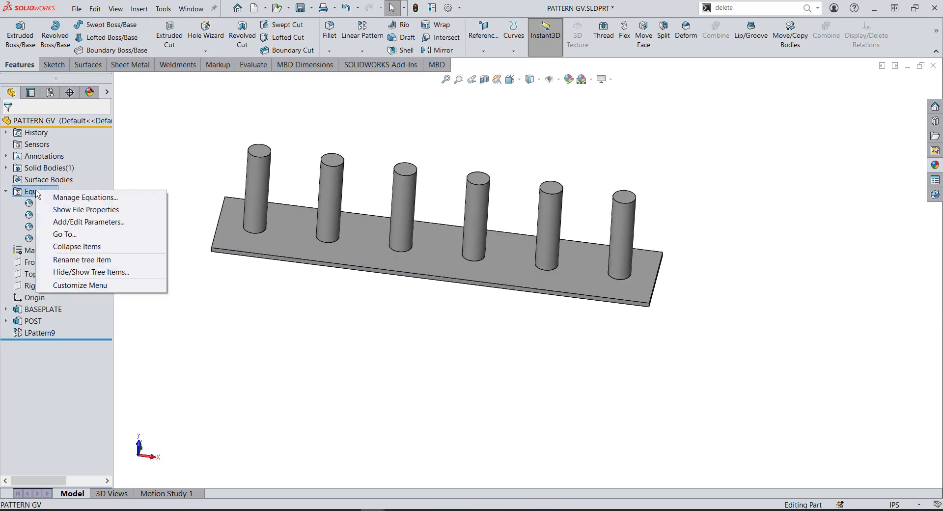
click(66, 197)
drag(369, 111, 400, 338)
Change global variable D from 4 to 2 and rebuild, dismissing the error message
click(288, 414)
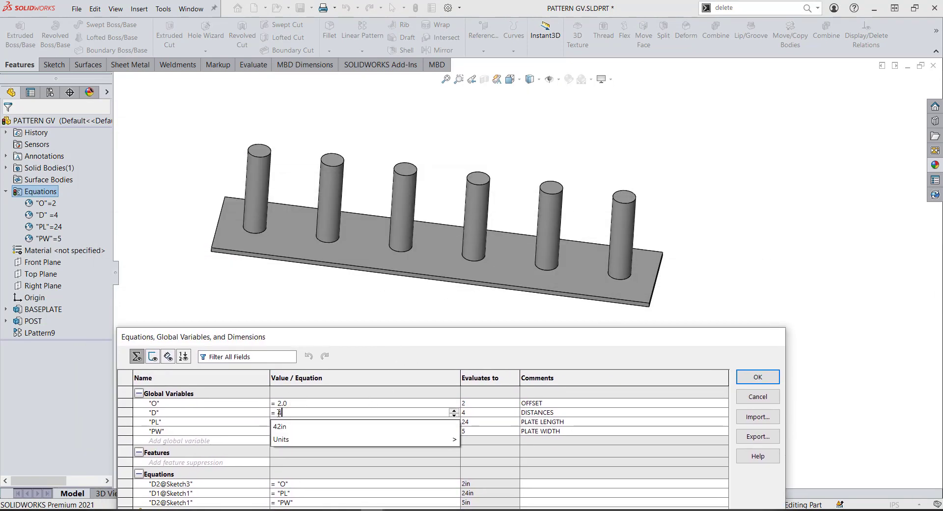
key(BackSpace)
text(2)
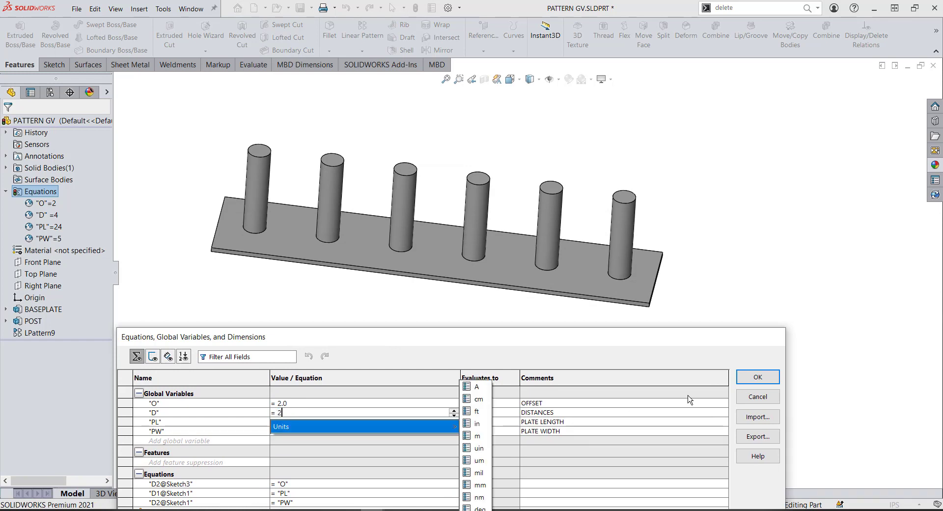
click(748, 380)
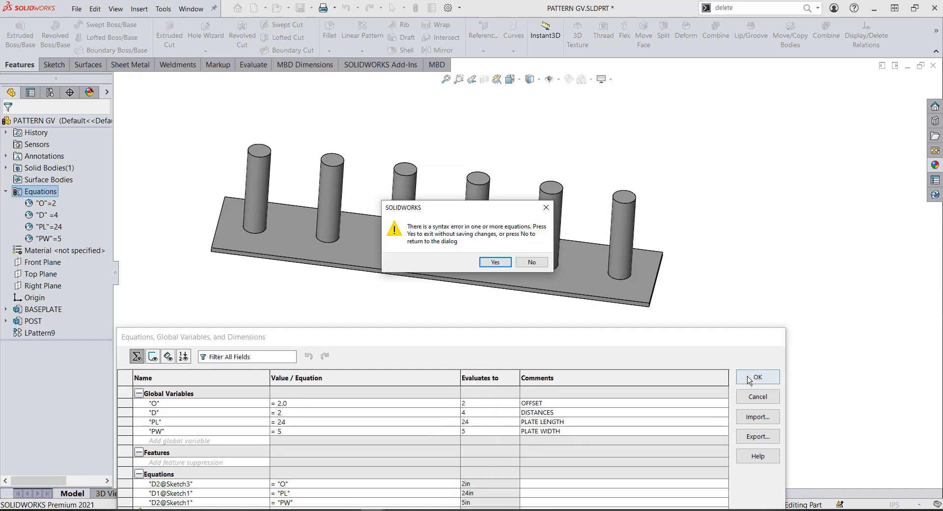
click(496, 262)
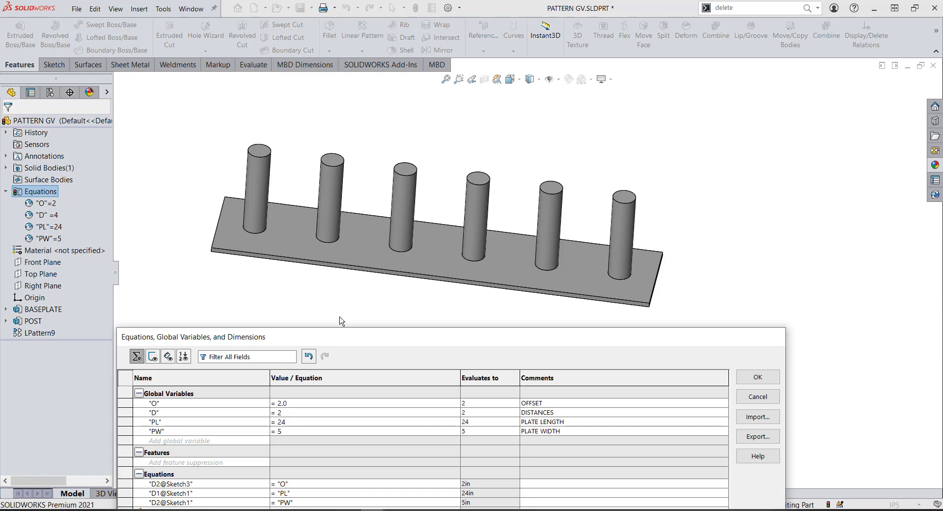
key(Return)
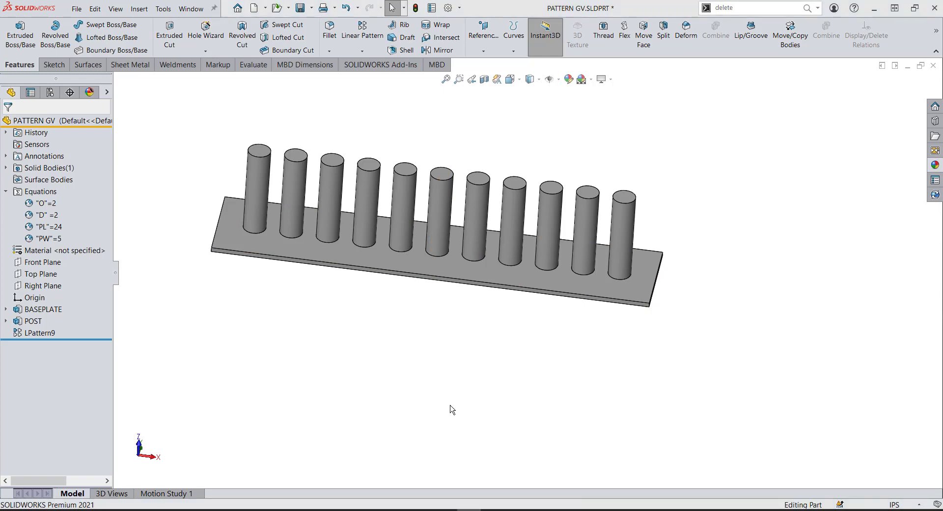
In Manage Equations, set plate length variable PL to 48 and rebuild the part
click(414, 266)
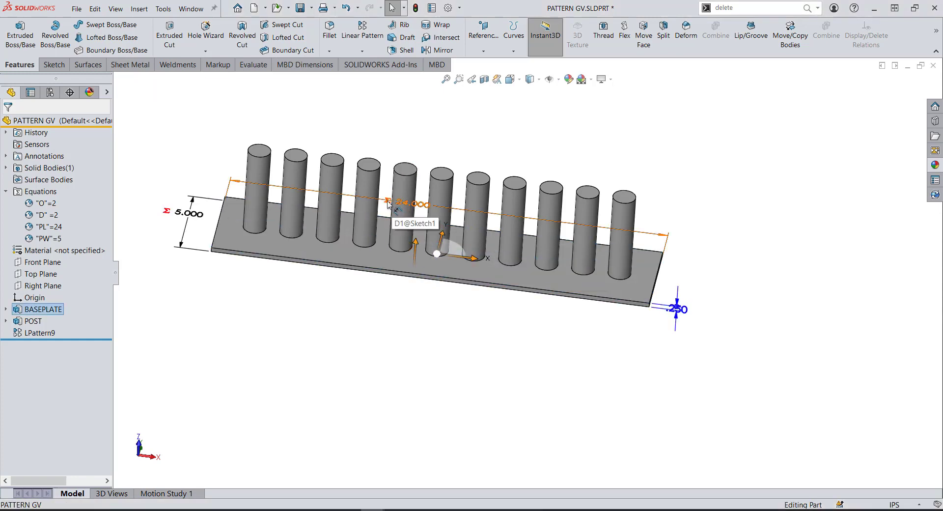
click(253, 305)
right_click(48, 191)
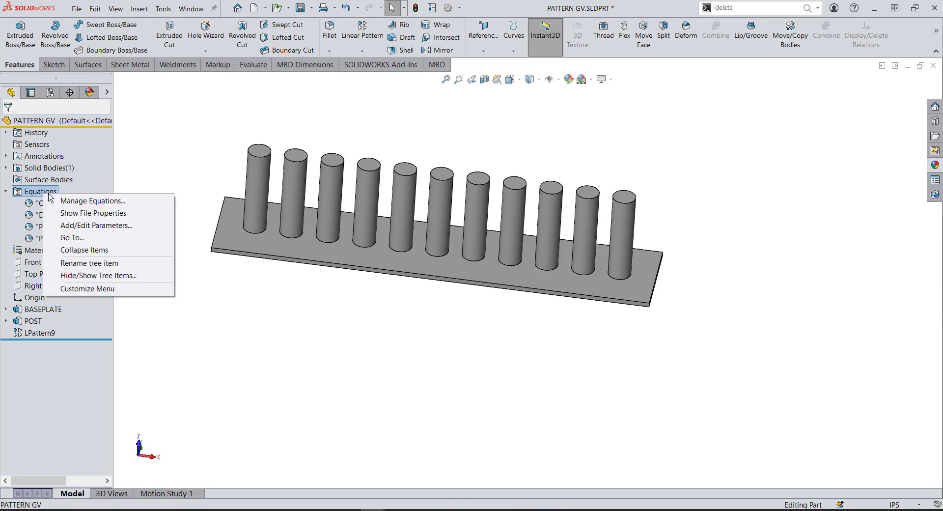
click(73, 199)
drag(371, 124, 437, 333)
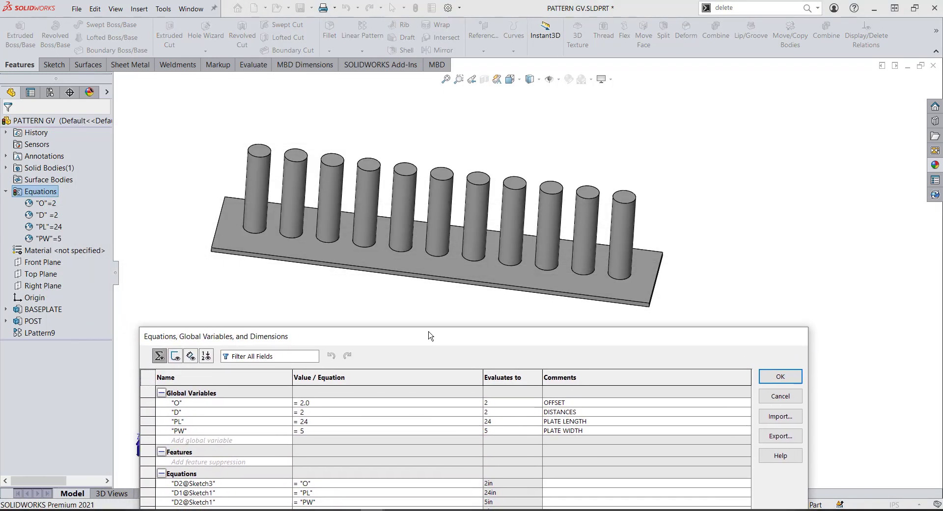
click(317, 421)
drag(316, 420, 305, 421)
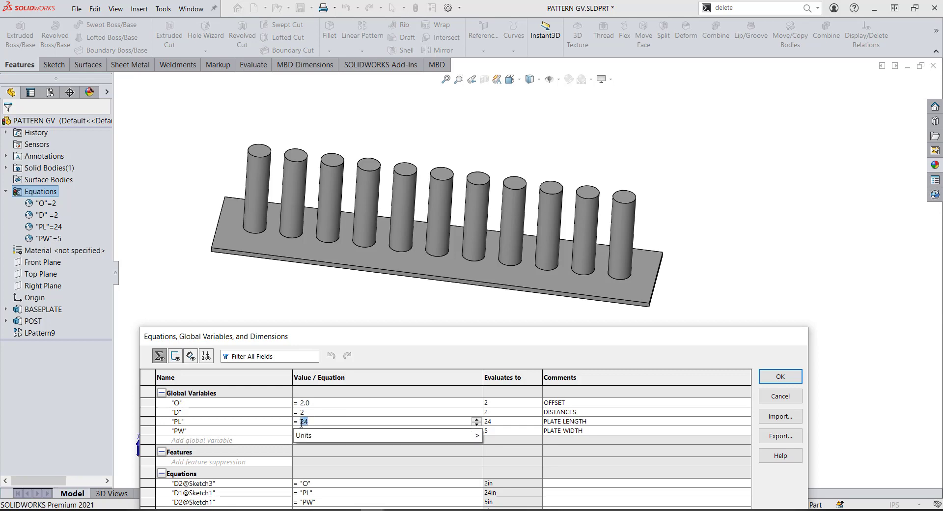
text(48)
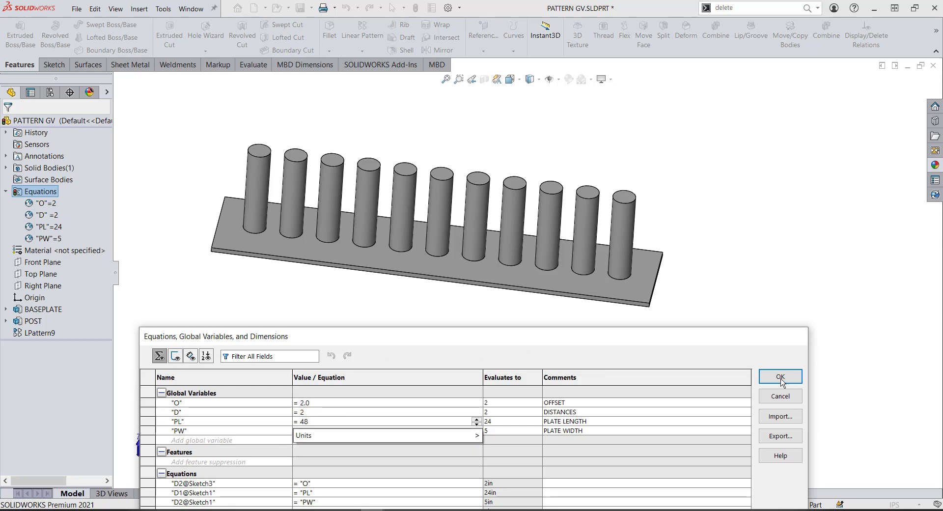
key(Return)
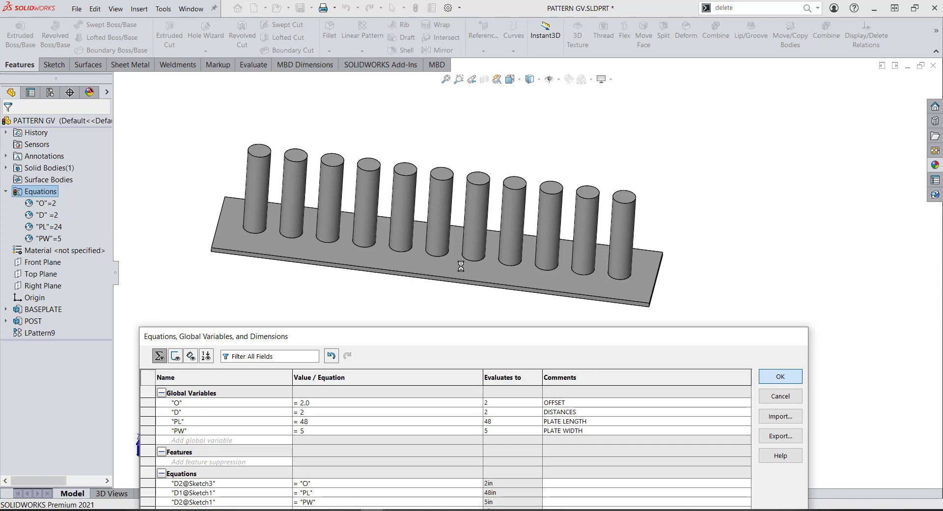
key(ctrl+s)
scroll(565, 277, down, 2)
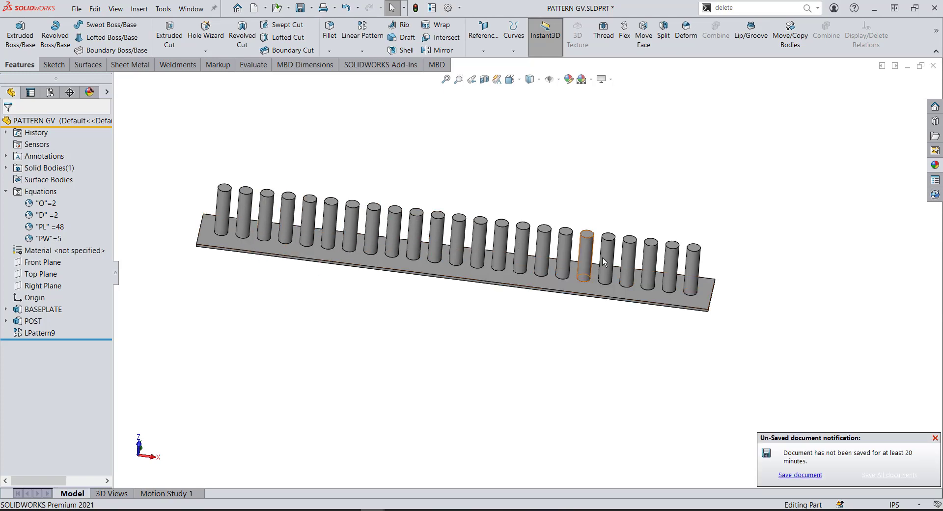
Close the Un-Saved notification, save, and orbit higher to view the 23 posts
click(935, 437)
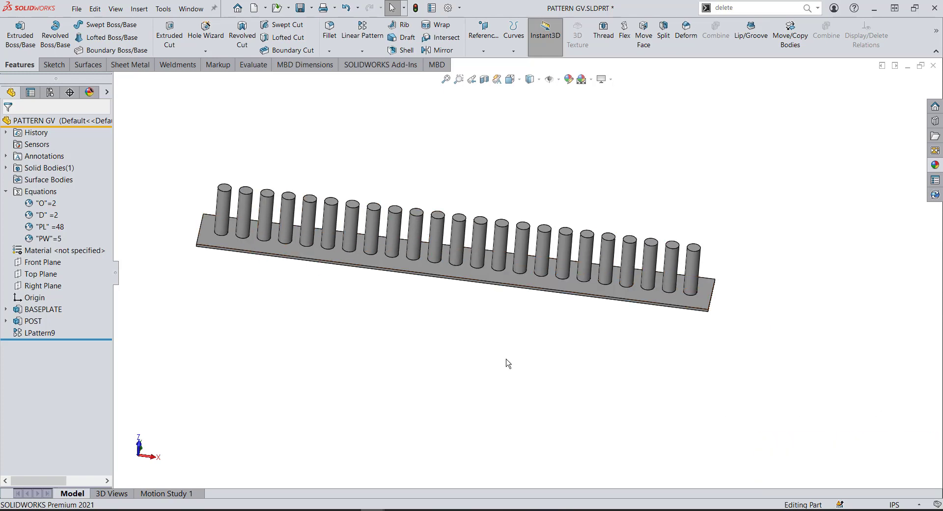
key(ctrl+s)
middle_drag(505, 274, 489, 247)
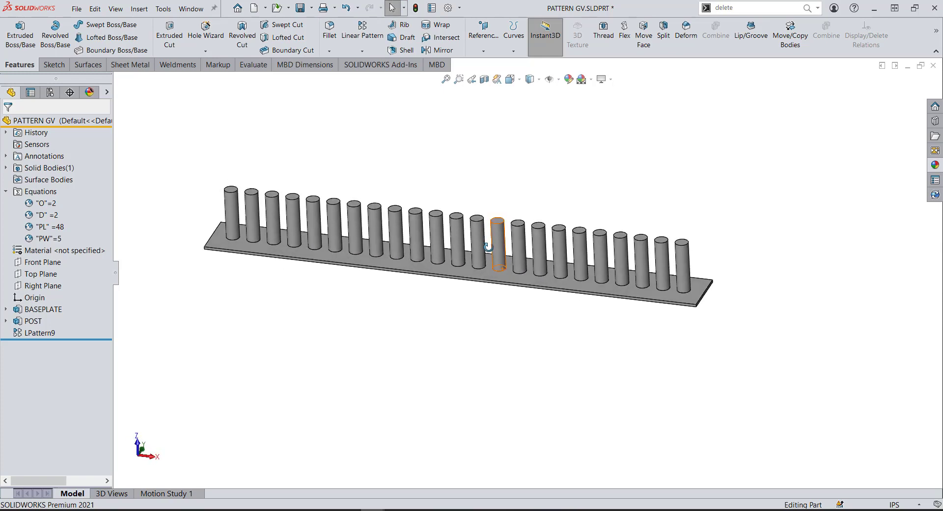